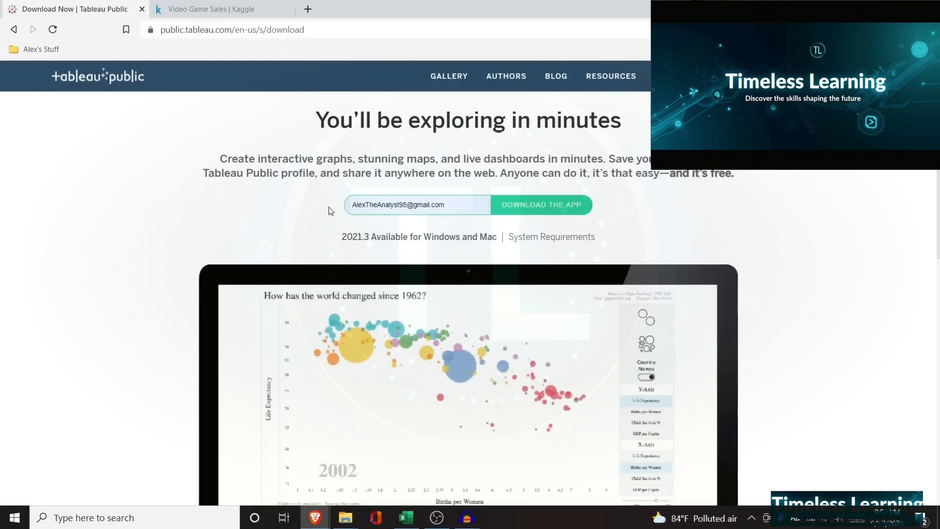
Download the Tableau Public 2021.3 Windows installer and save it to the Downloads folder
click(560, 210)
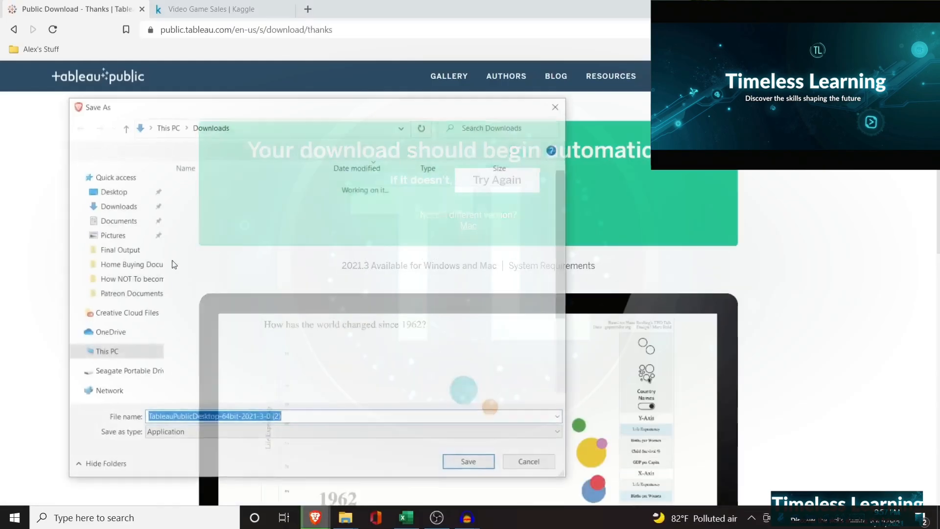
click(483, 463)
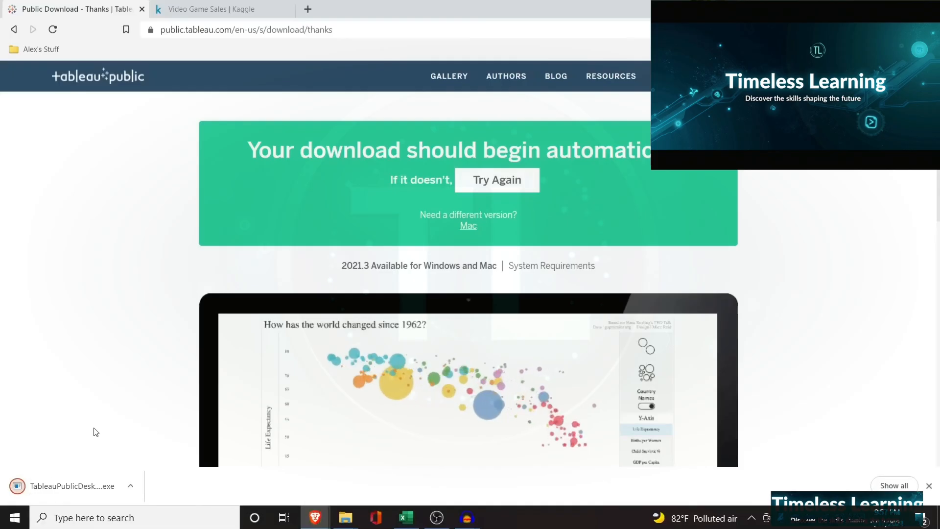
click(74, 485)
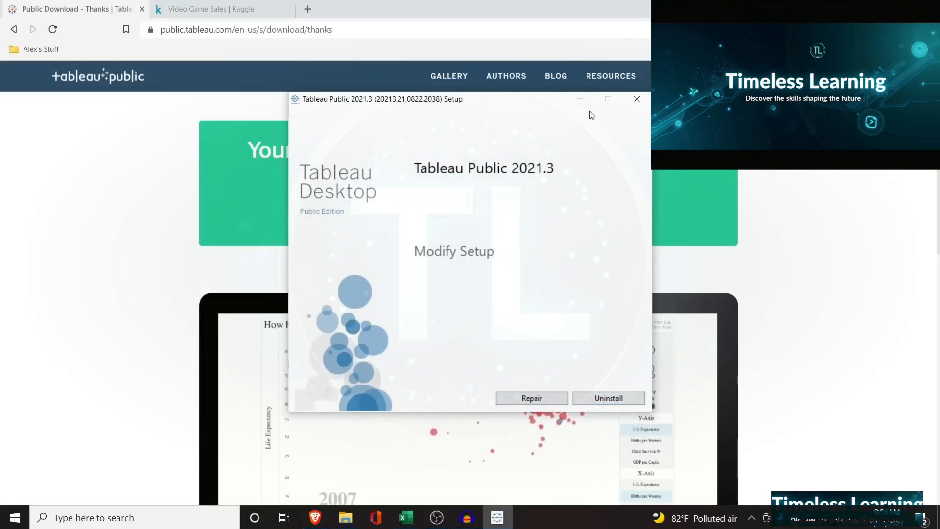
click(636, 103)
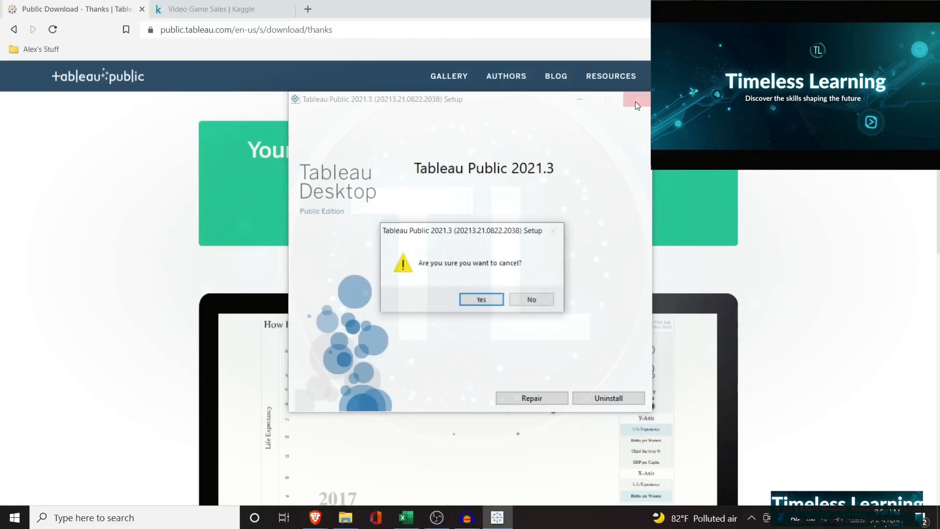
click(479, 296)
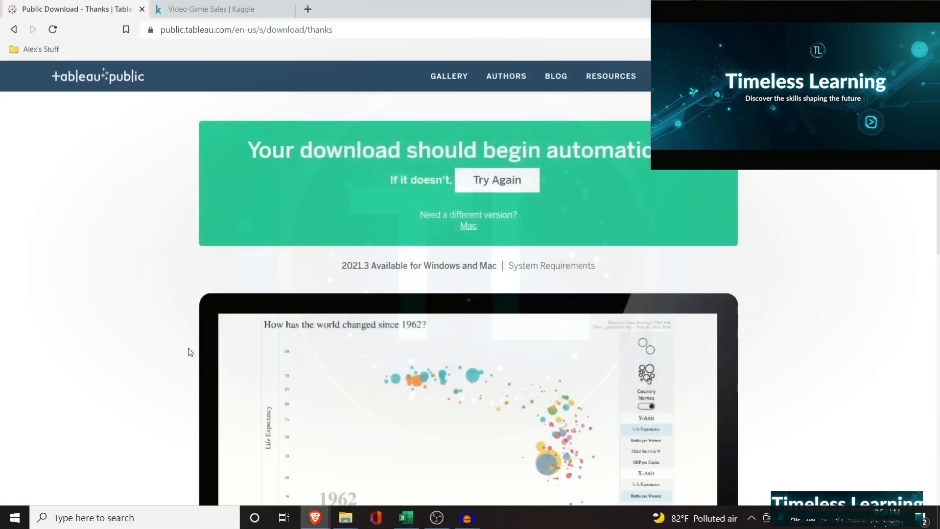
Search the computer for "tableau" and launch Tableau Public 2021.3
click(122, 518)
text(ta)
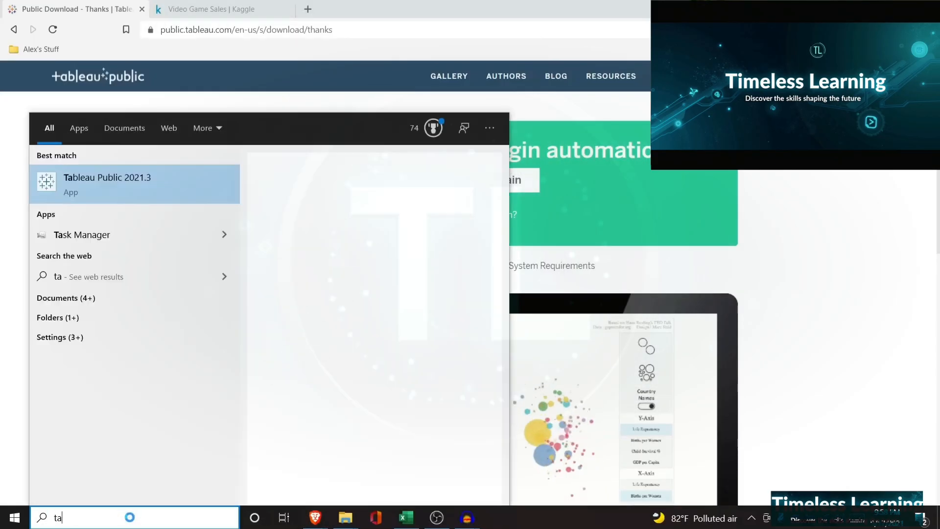
text(bleau)
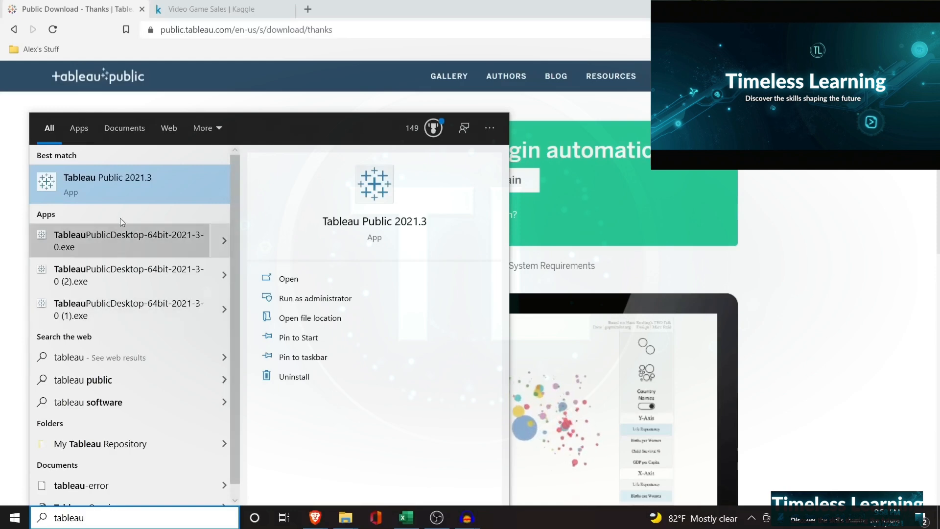
click(158, 171)
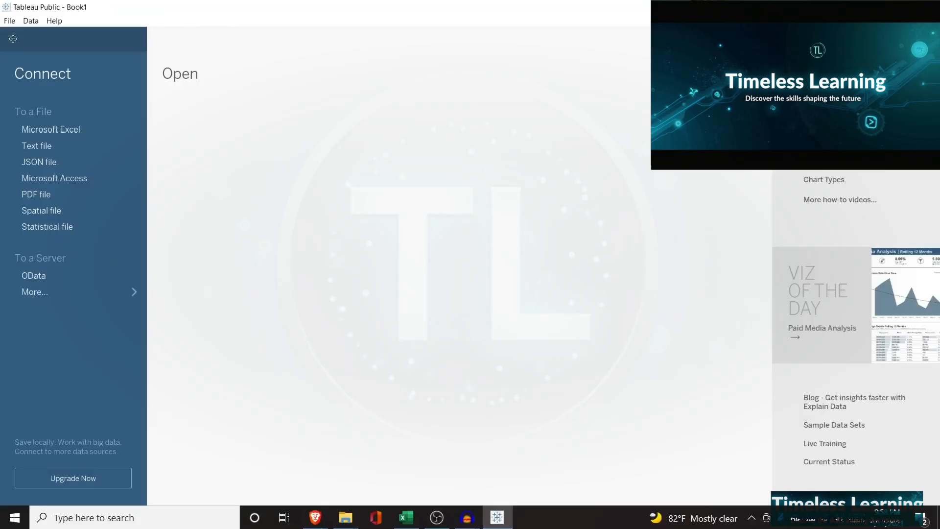
Switch to the Video Game Sales dataset on Kaggle in the browser and examine its field descriptions and the vgsales.csv column preview
click(870, 7)
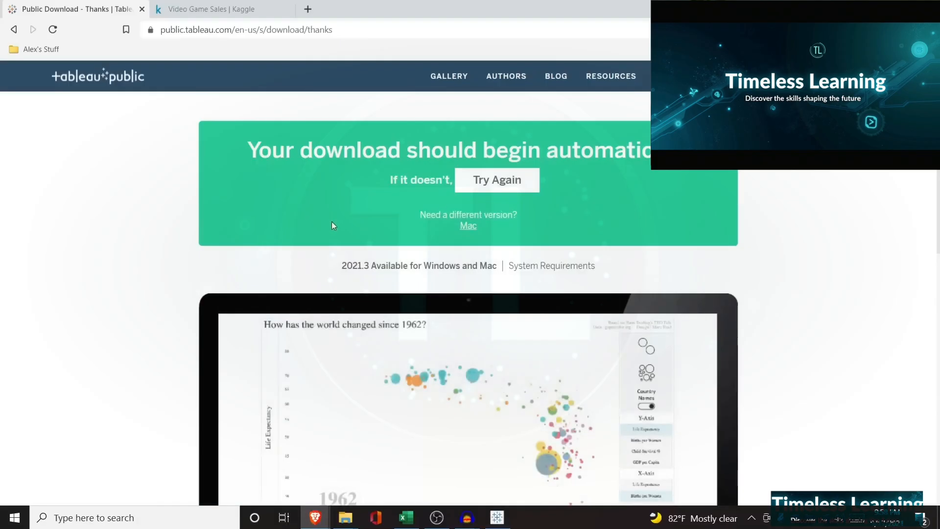
click(211, 9)
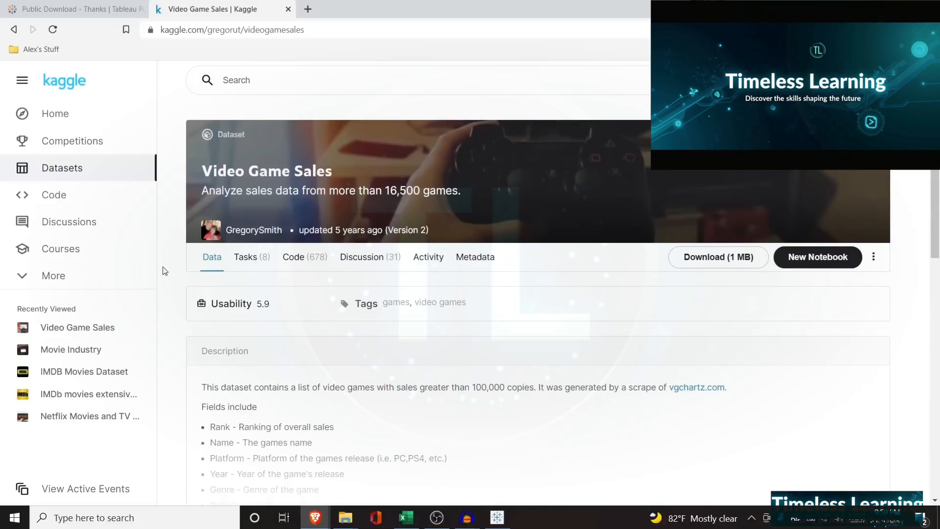
scroll(165, 271, down, 3)
scroll(493, 318, down, 1)
click(502, 321)
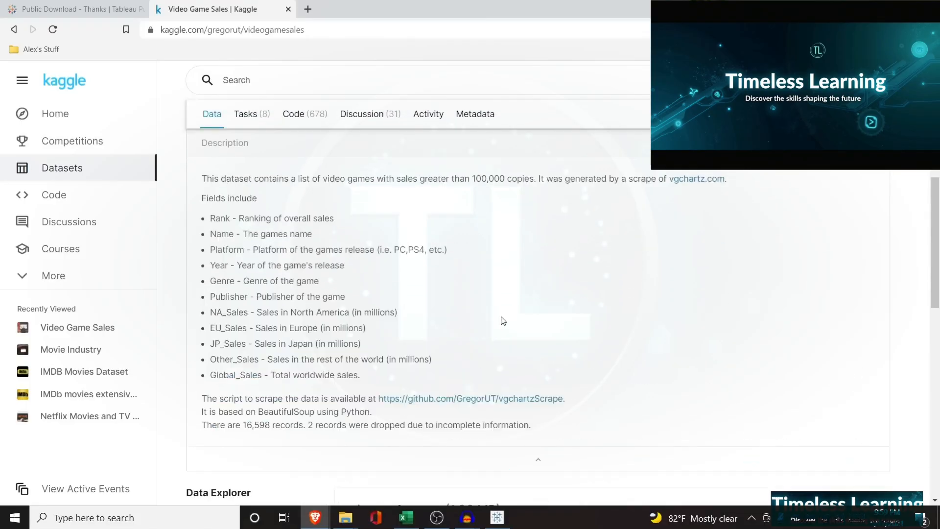
scroll(281, 243, down, 1)
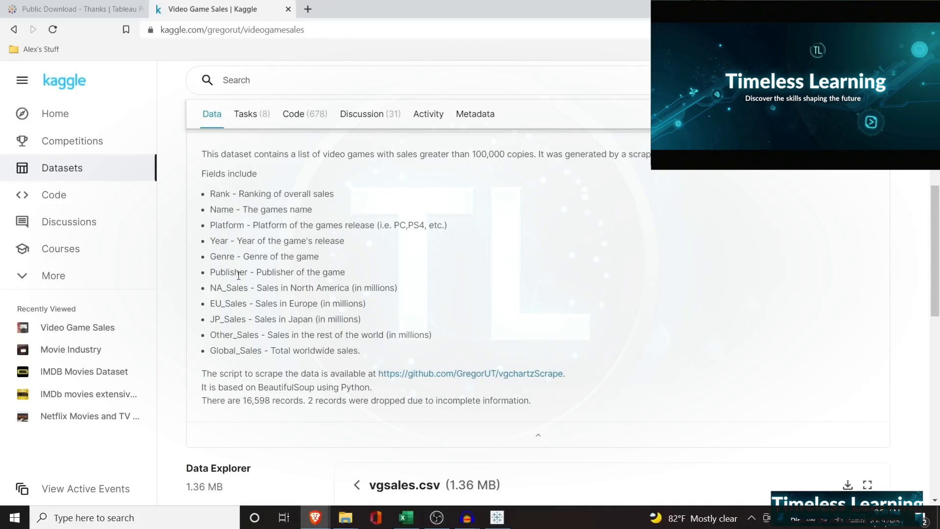
scroll(222, 320, down, 1)
scroll(252, 273, down, 6)
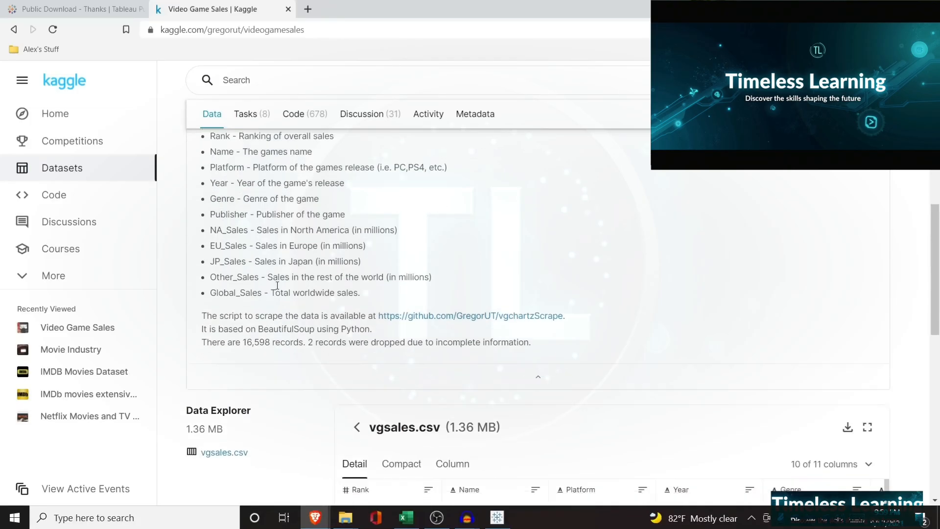
scroll(315, 271, up, 1)
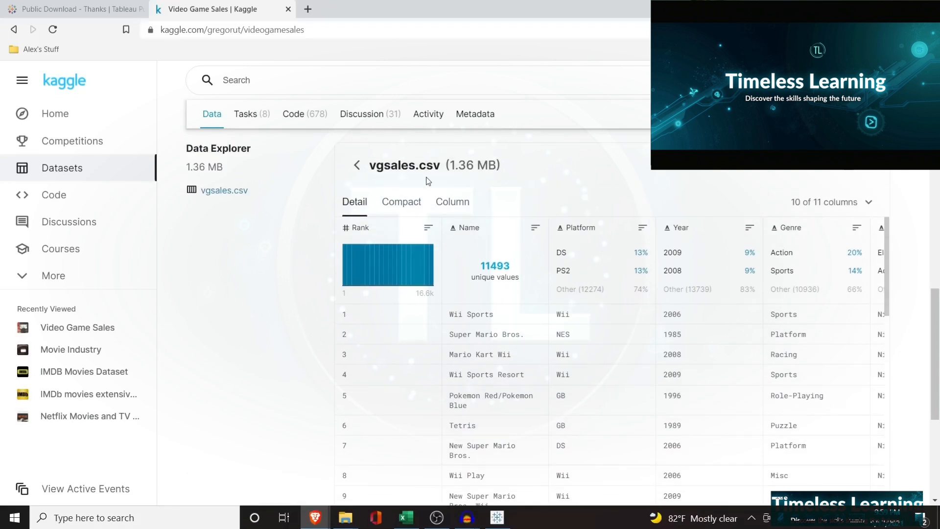
scroll(546, 347, right, 1)
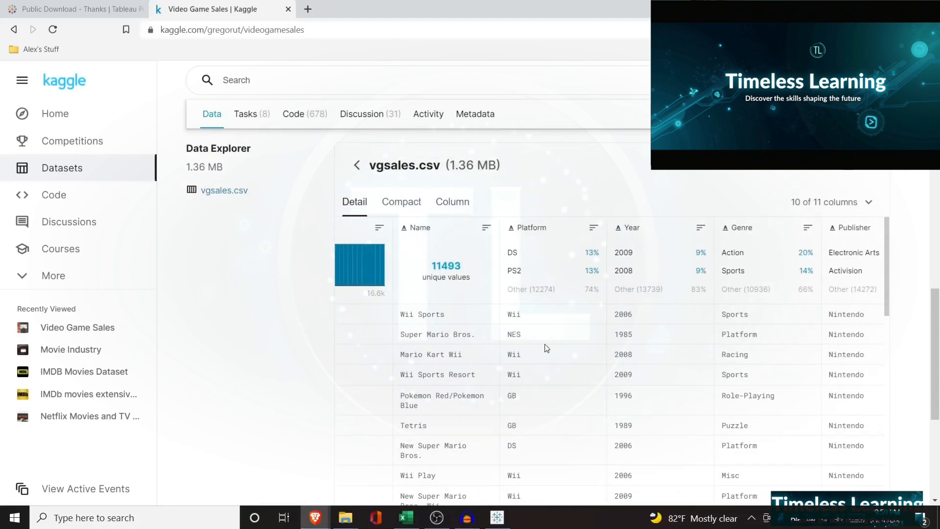
scroll(547, 348, left, 1)
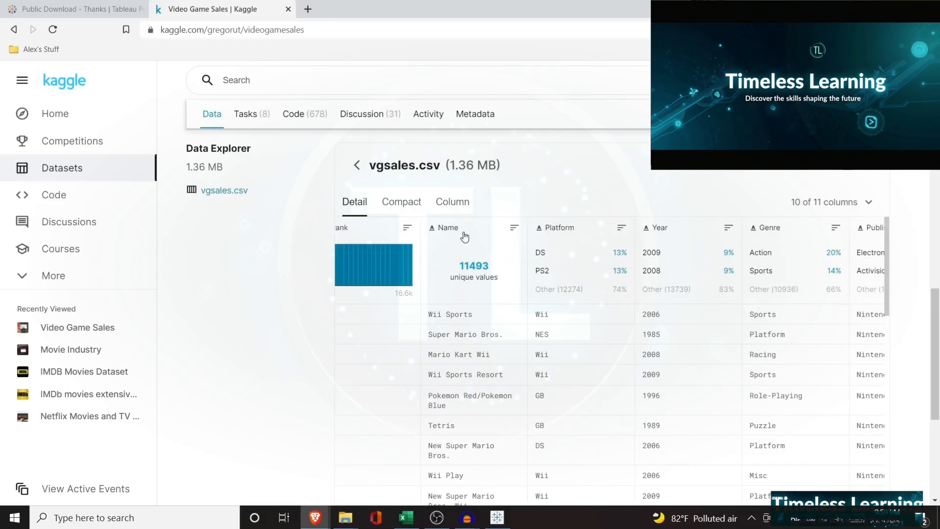
scroll(505, 426, right, 5)
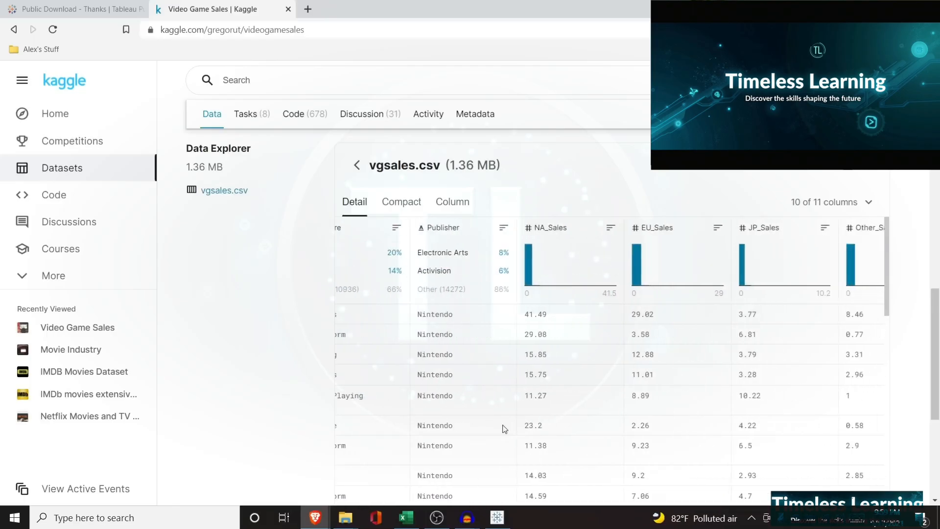
scroll(504, 428, left, 5)
scroll(546, 262, up, 3)
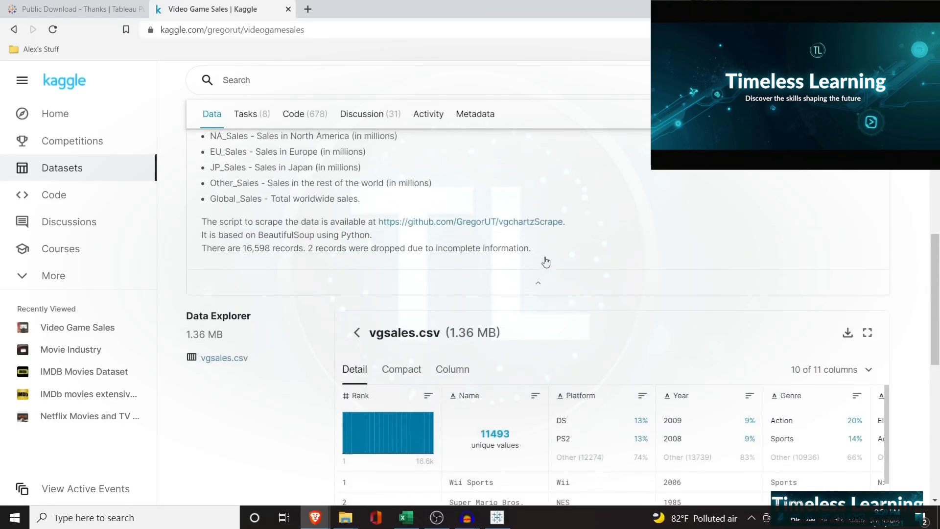
Download the vgsales.csv dataset and save it as the zipped folder archive (2) in Downloads
click(847, 333)
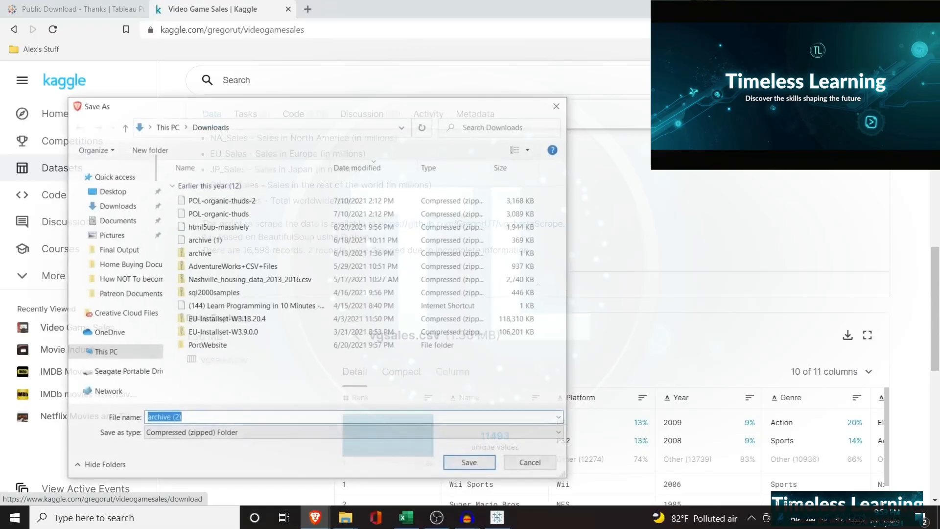
click(463, 464)
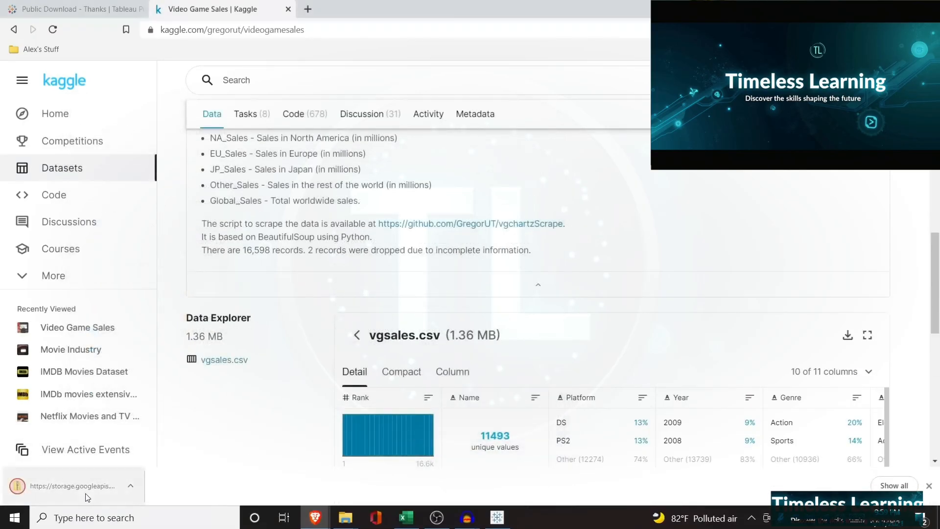
Switch to File Explorer and copy the vgsales file out of the archive (2) zip into the Downloads folder
mouse_move(341, 518)
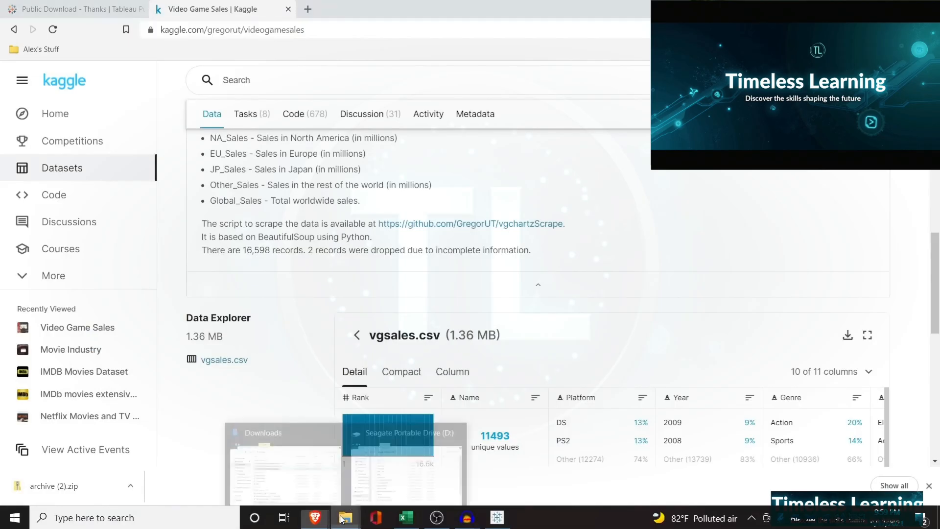
click(283, 473)
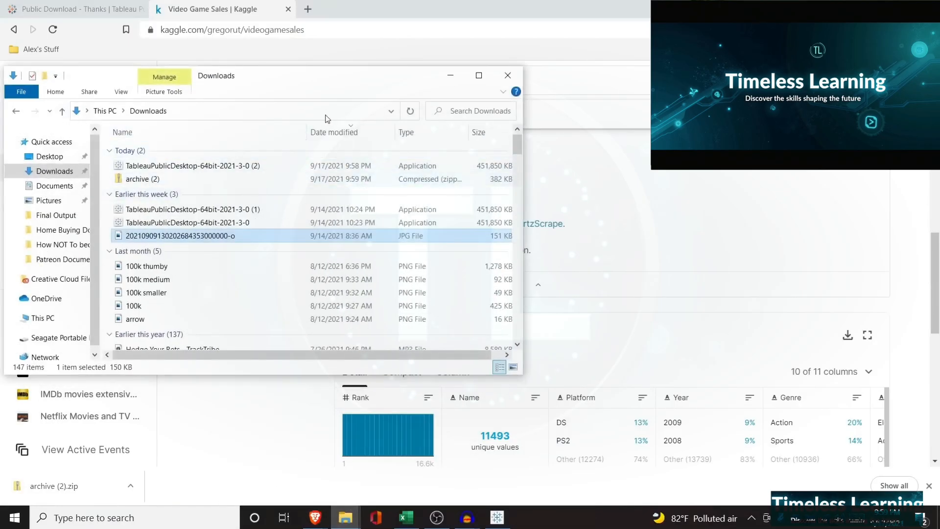
click(410, 111)
double_click(216, 166)
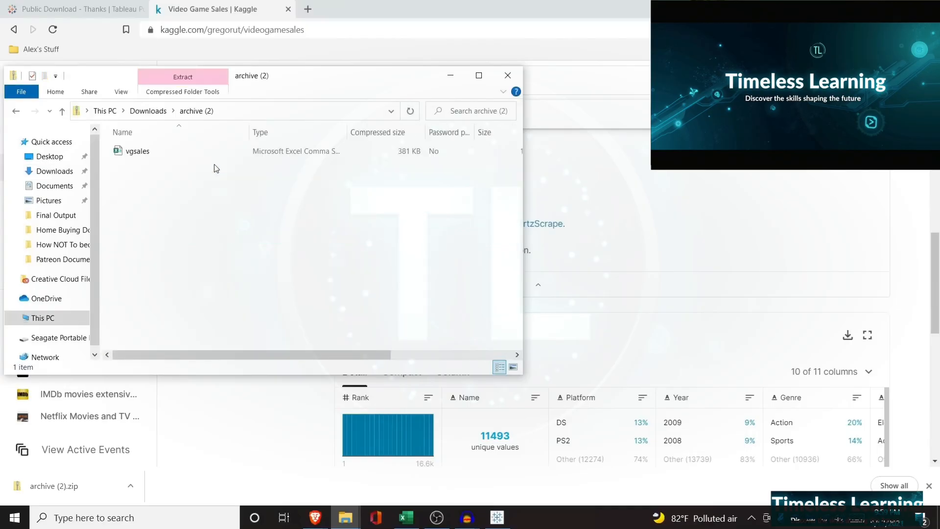
click(182, 153)
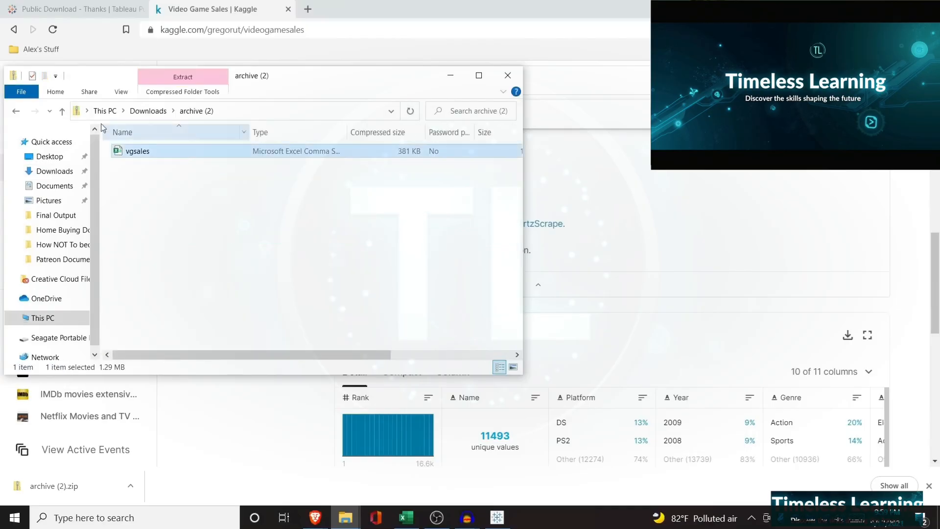
click(15, 111)
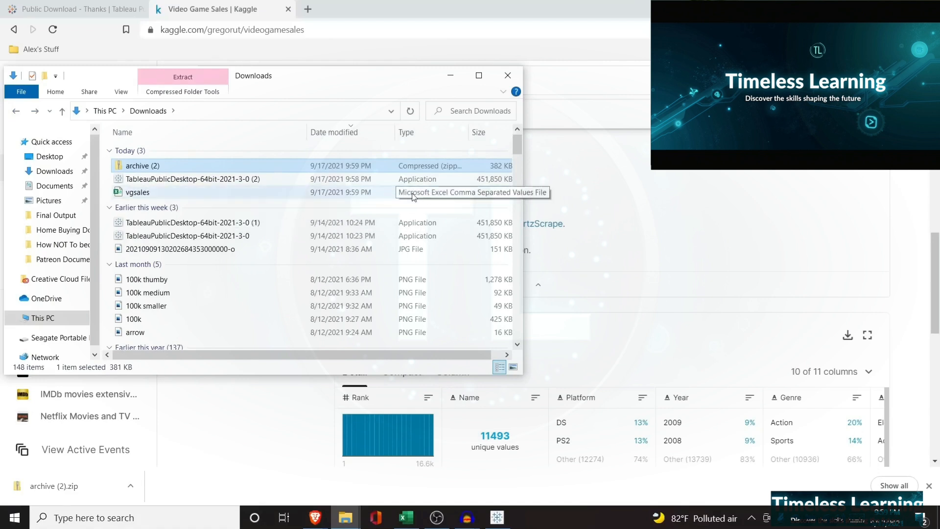
click(576, 205)
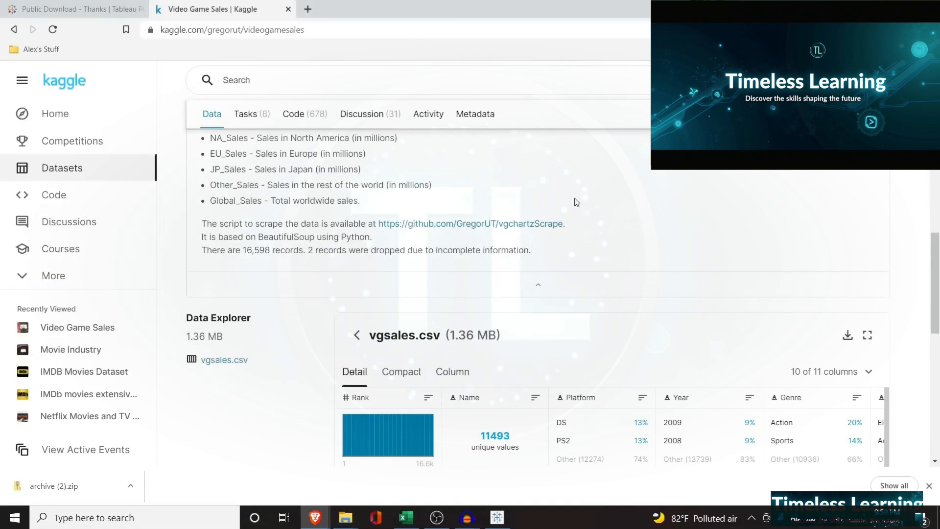
click(497, 517)
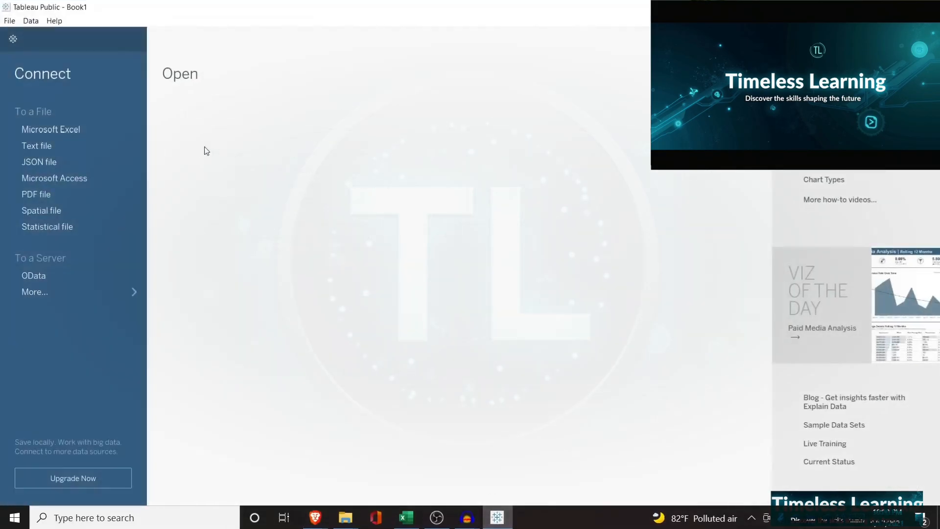
click(74, 147)
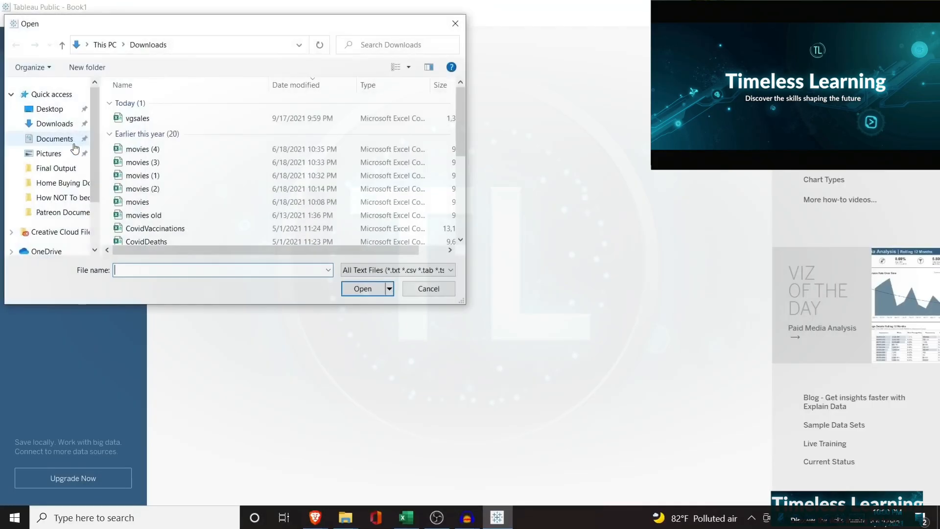
click(149, 120)
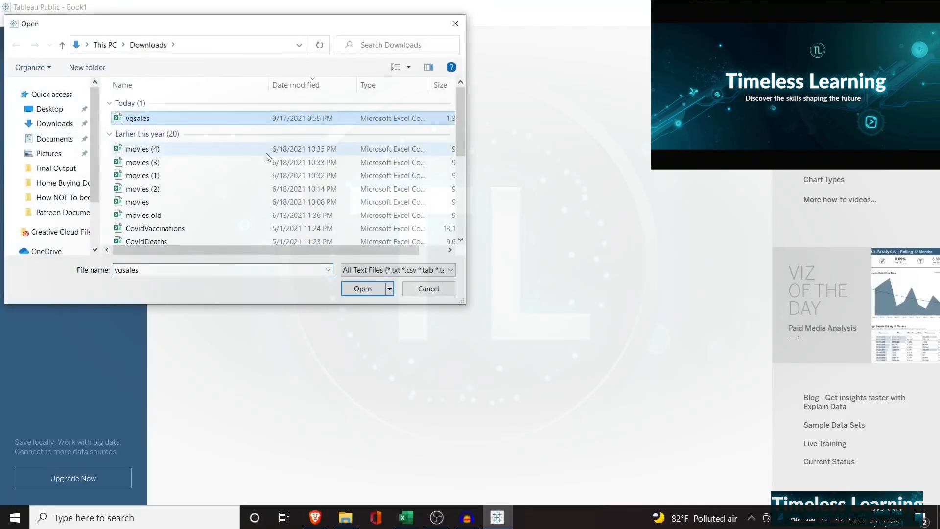
click(418, 288)
Switch to File Explorer, rename the vgsales file in Downloads as vgsales_1, and return to Tableau Public
mouse_move(346, 518)
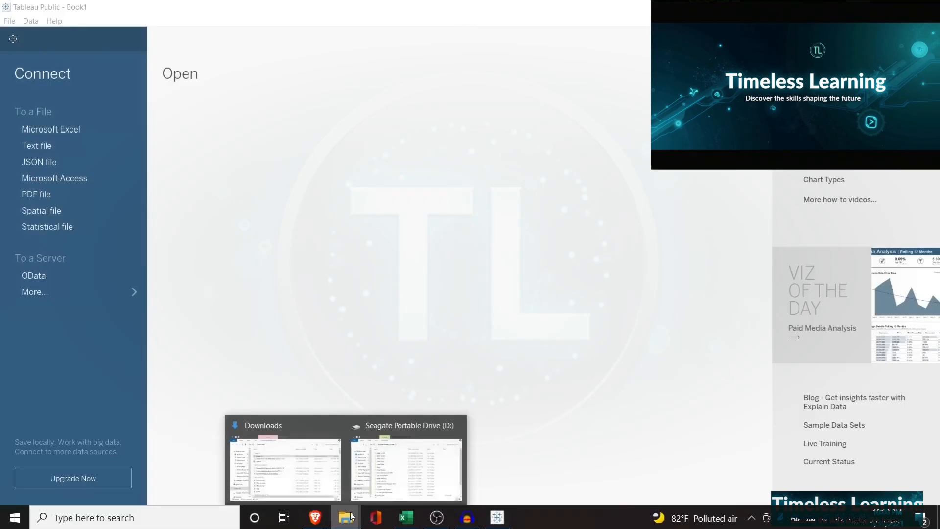
click(286, 457)
click(156, 193)
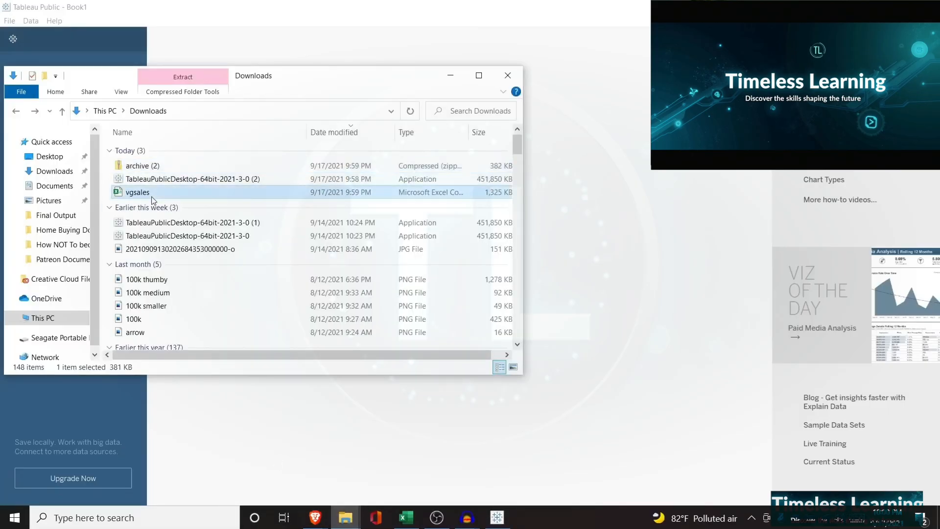
click(151, 194)
click(152, 193)
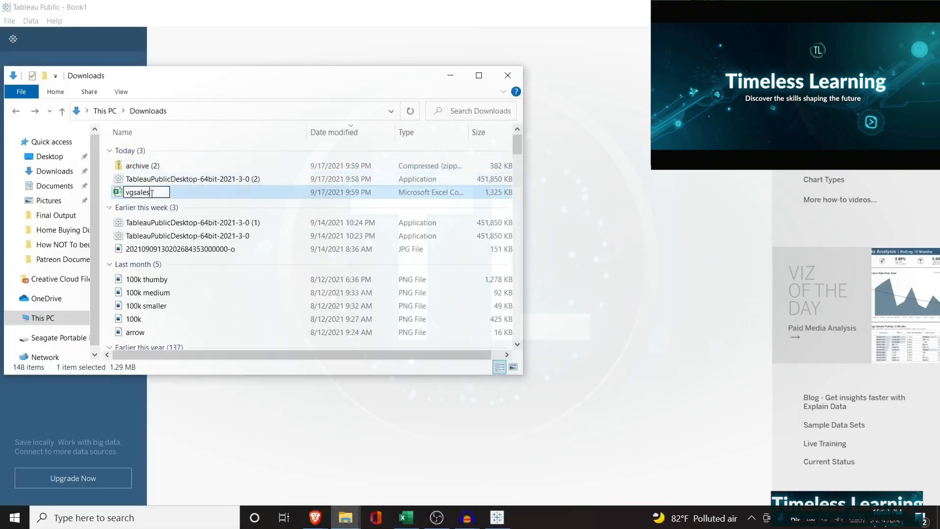
text(_1)
key(Return)
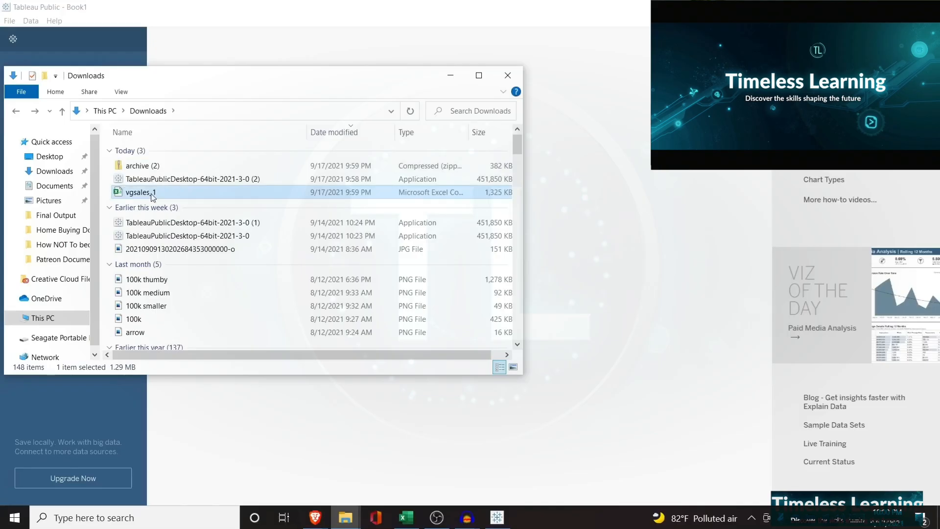
click(449, 75)
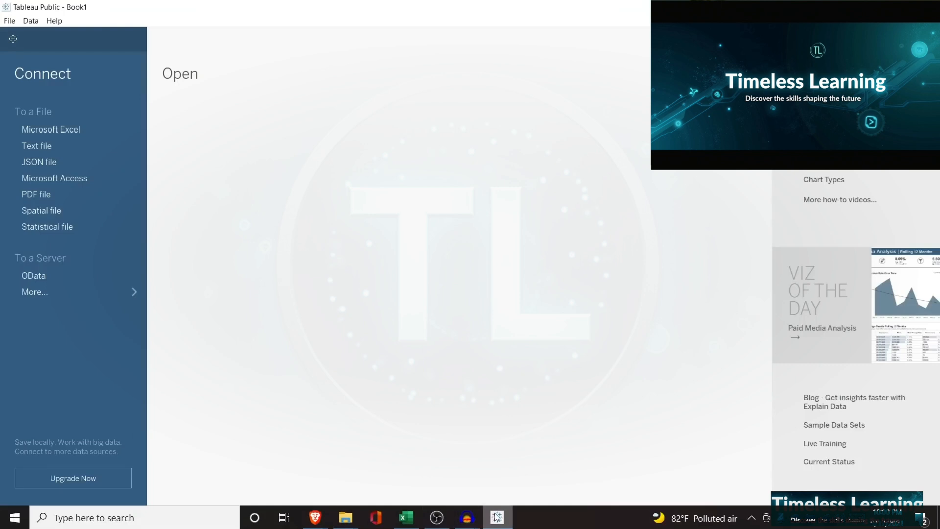
mouse_move(496, 516)
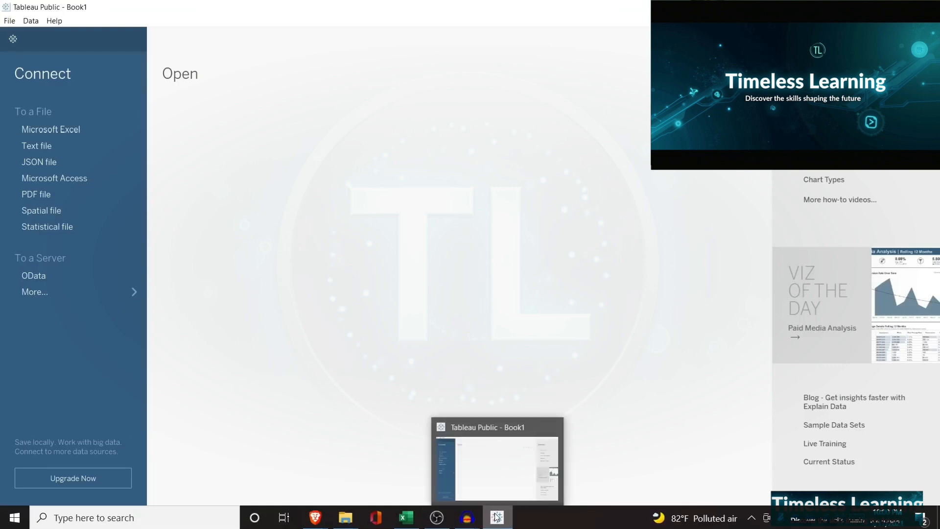
Connect to the text file vgsales_1 in the Downloads folder as the data source
click(493, 475)
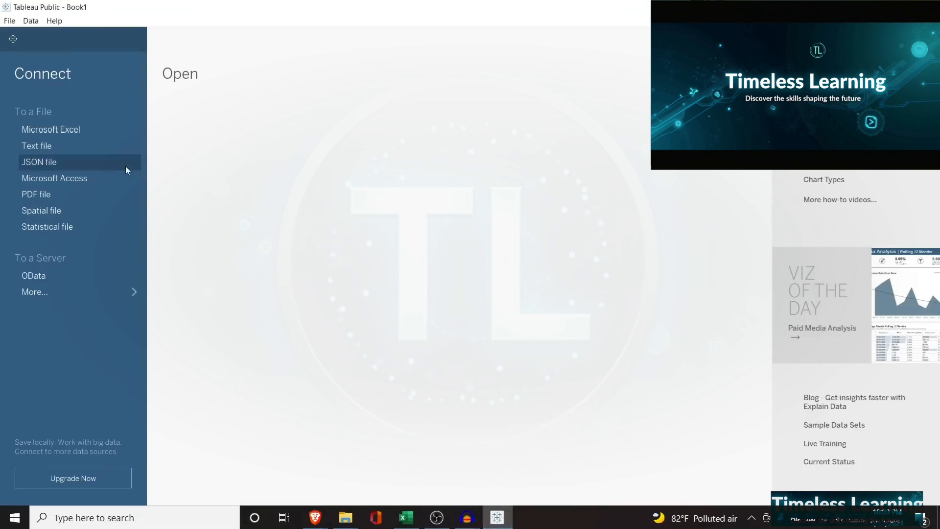
click(72, 146)
click(177, 119)
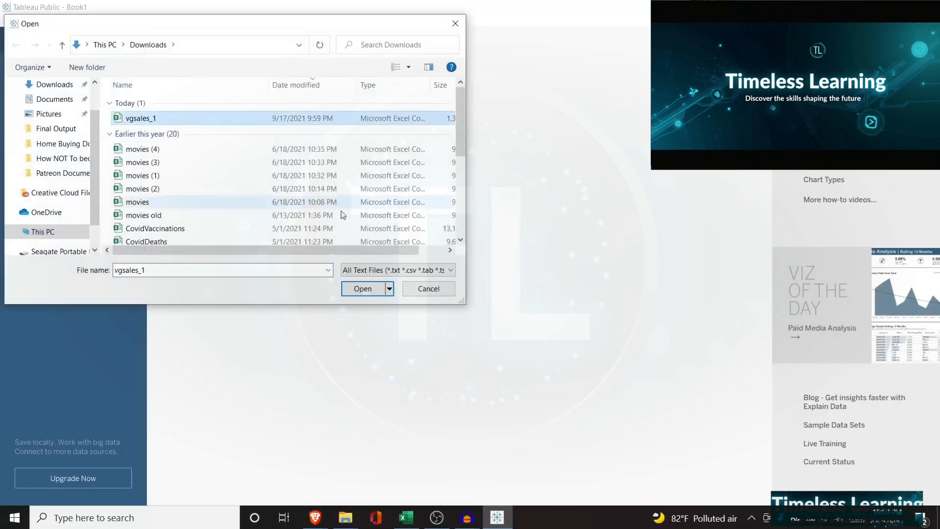
click(363, 289)
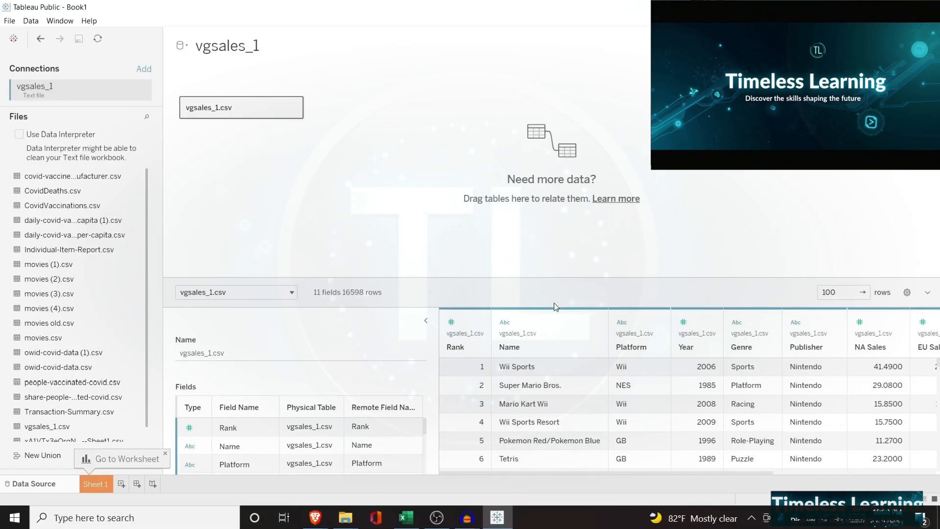
Examine the vgsales_1.csv data preview from Rank to the sales columns, along with the list of field names and types
scroll(563, 447, down, 1)
scroll(566, 448, up, 1)
scroll(565, 449, right, 8)
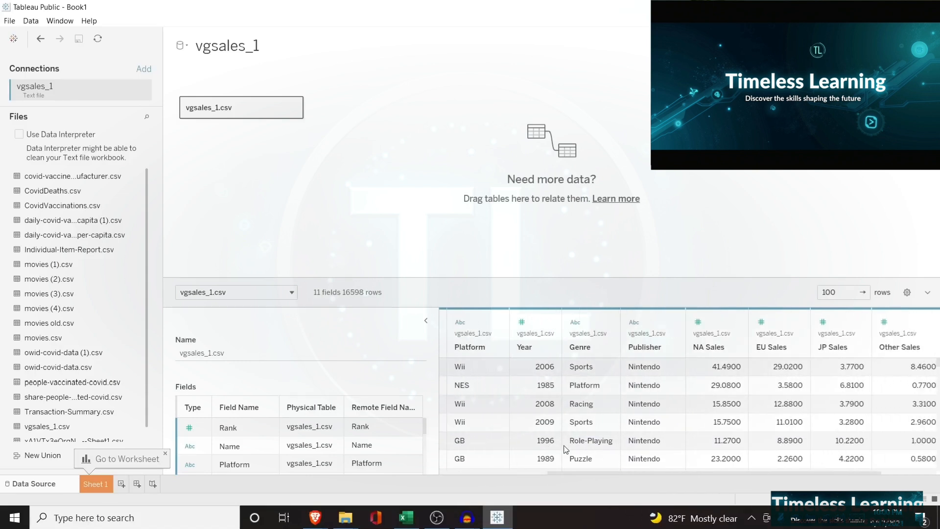
scroll(565, 448, left, 5)
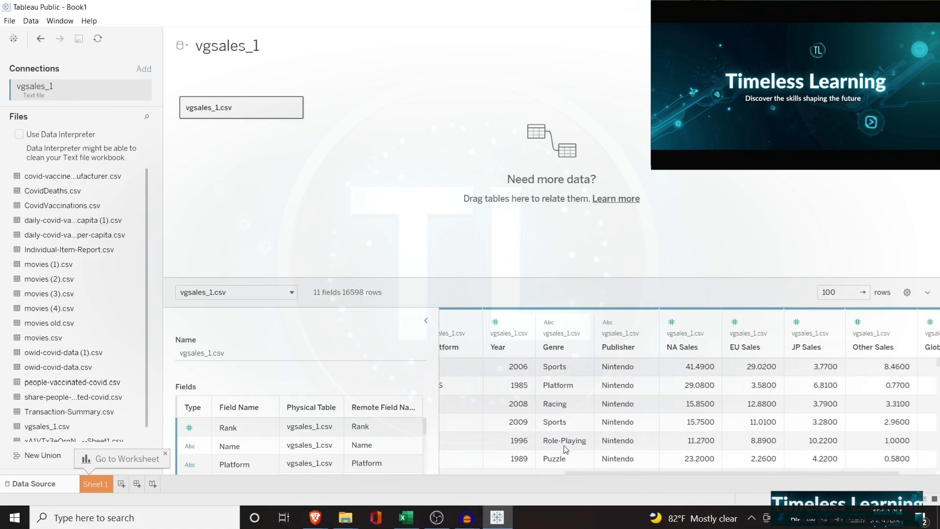
scroll(565, 448, left, 3)
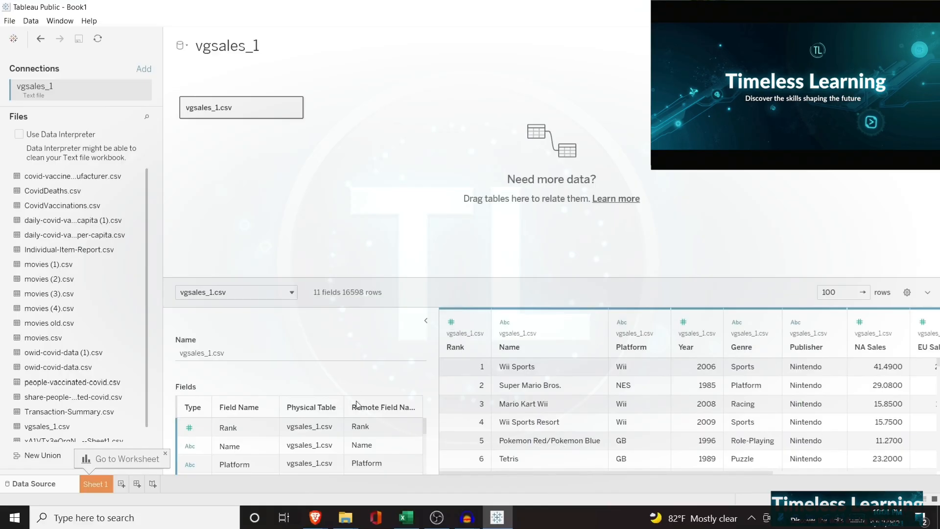
scroll(361, 446, down, 3)
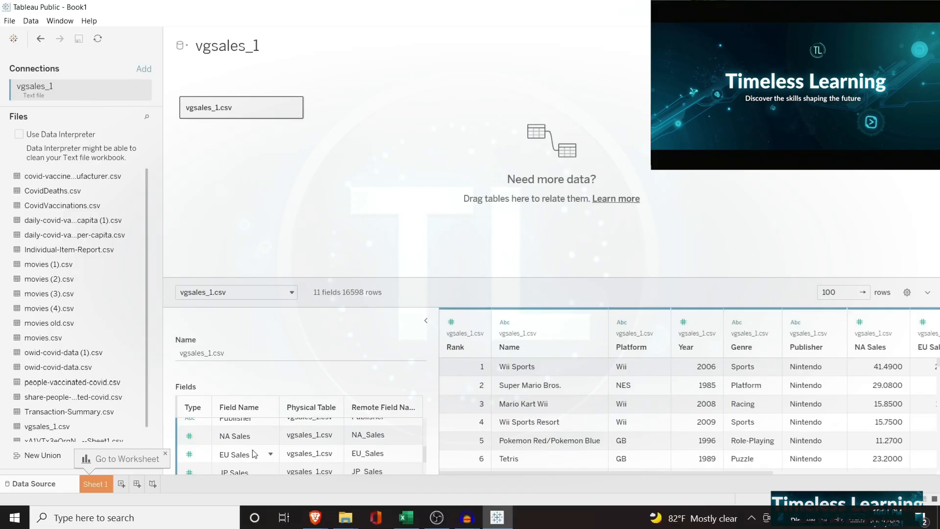
scroll(253, 454, up, 2)
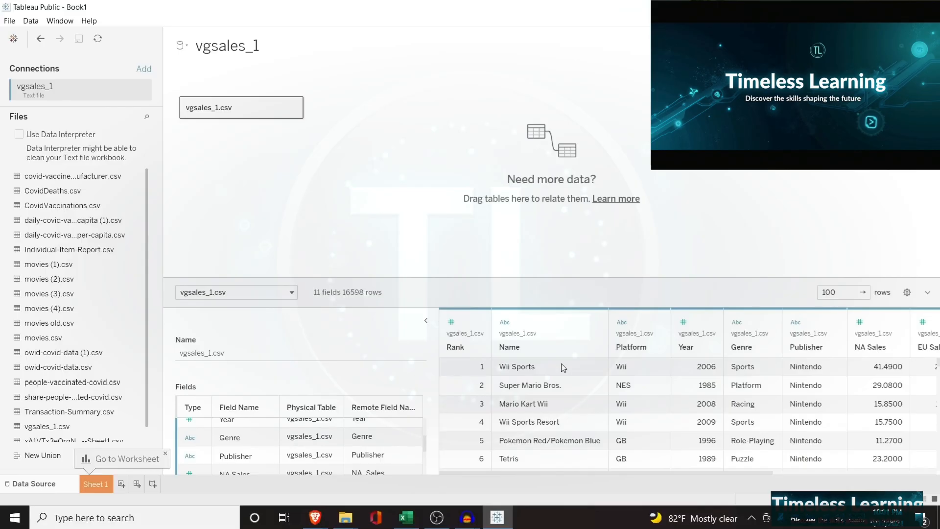
scroll(629, 396, right, 3)
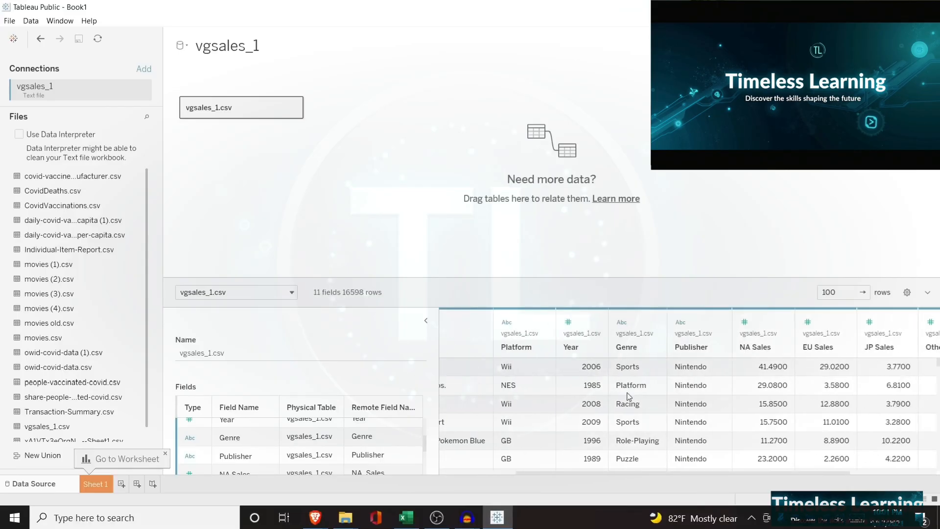
scroll(629, 396, right, 3)
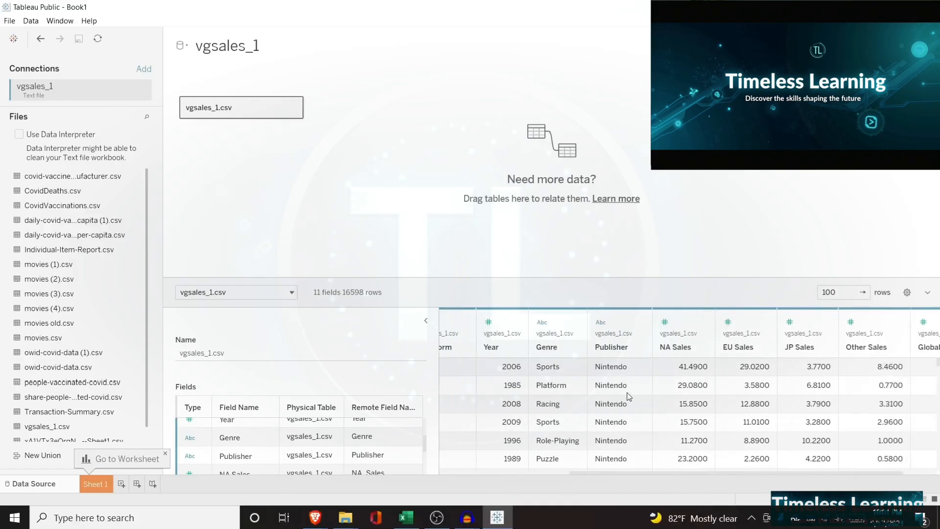
scroll(628, 397, left, 6)
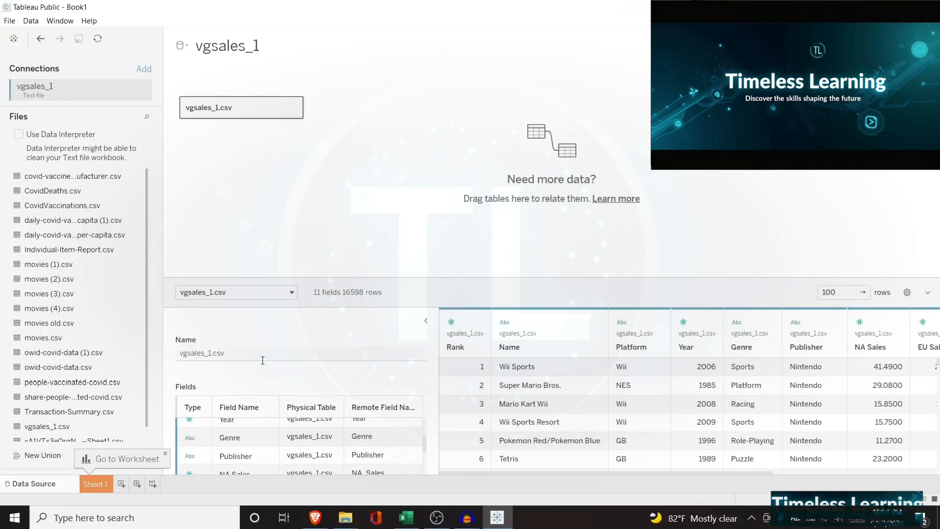
Go to the Sheet 1 worksheet and review the dimensions and measures available from vgsales_1
click(93, 483)
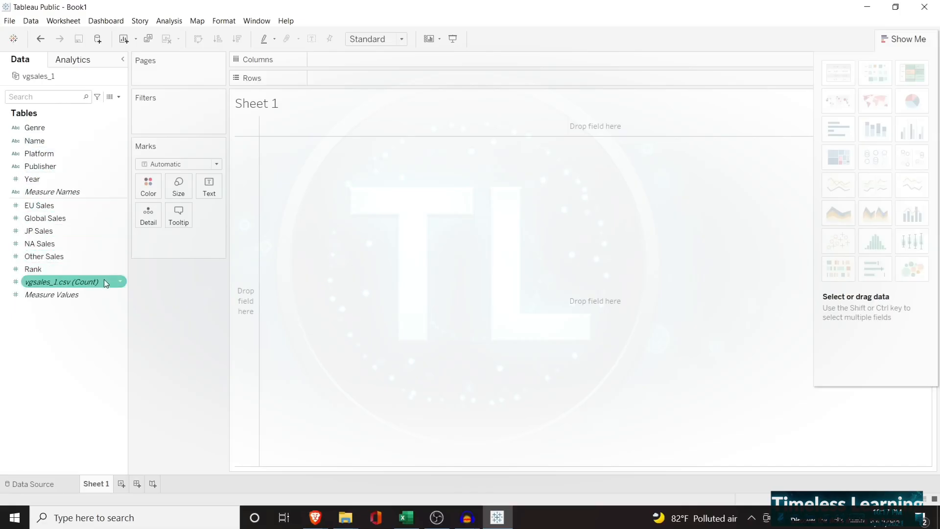
mouse_move(104, 280)
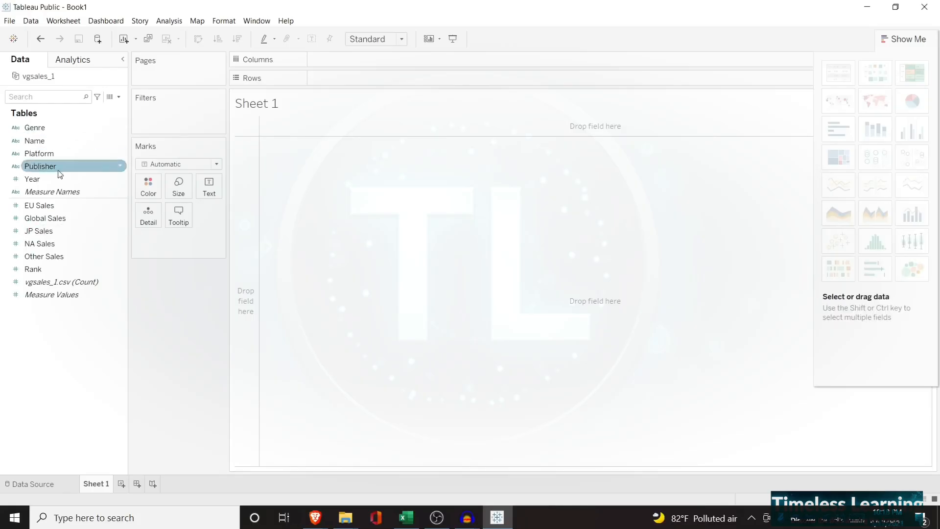
click(65, 255)
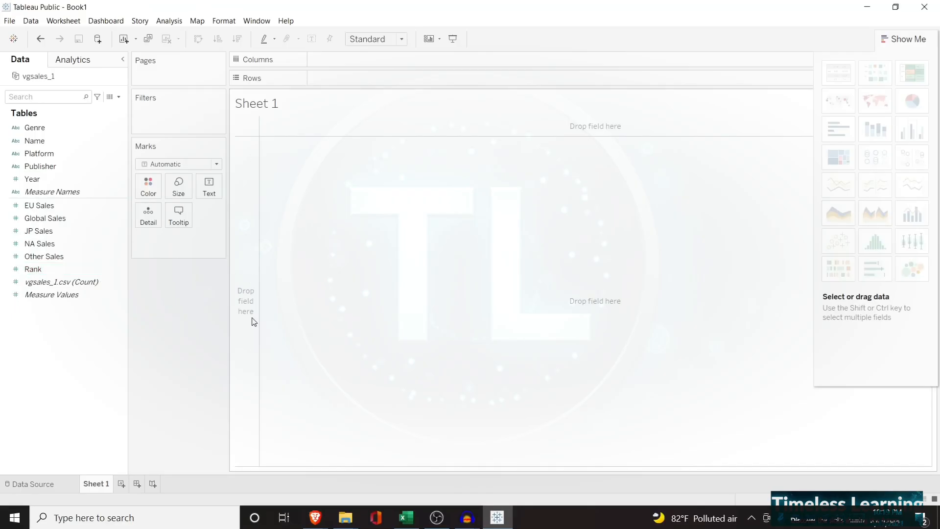
Try Global Sales on Rows and on Columns in the empty sheet, and remove it from the view
drag(66, 218, 248, 246)
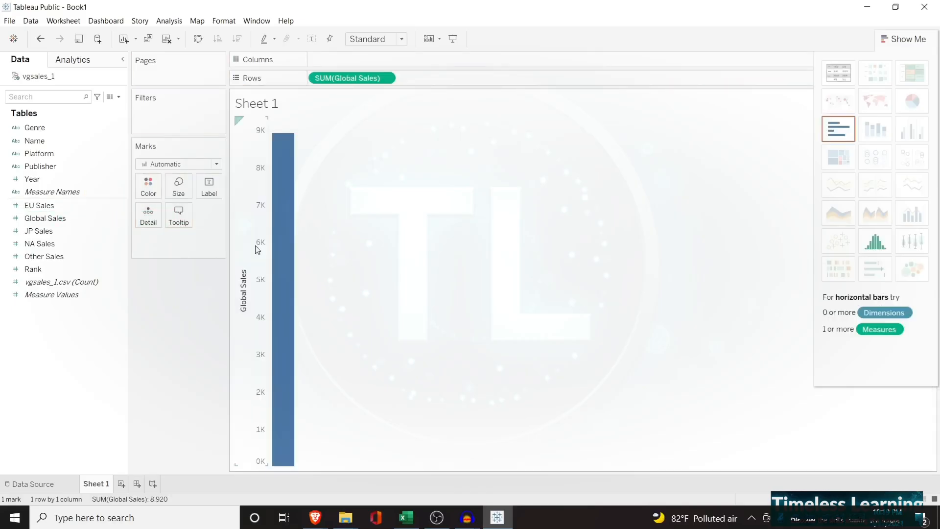
mouse_move(273, 145)
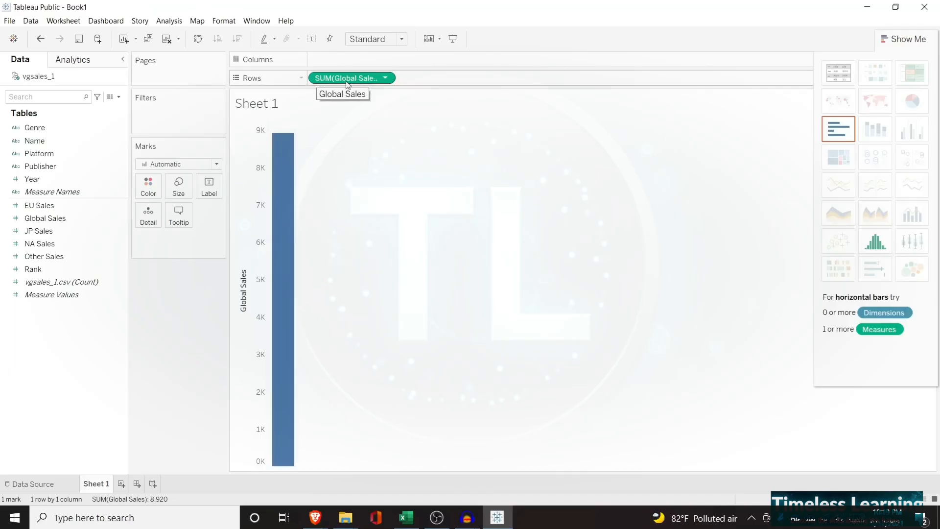
drag(354, 81, 25, 183)
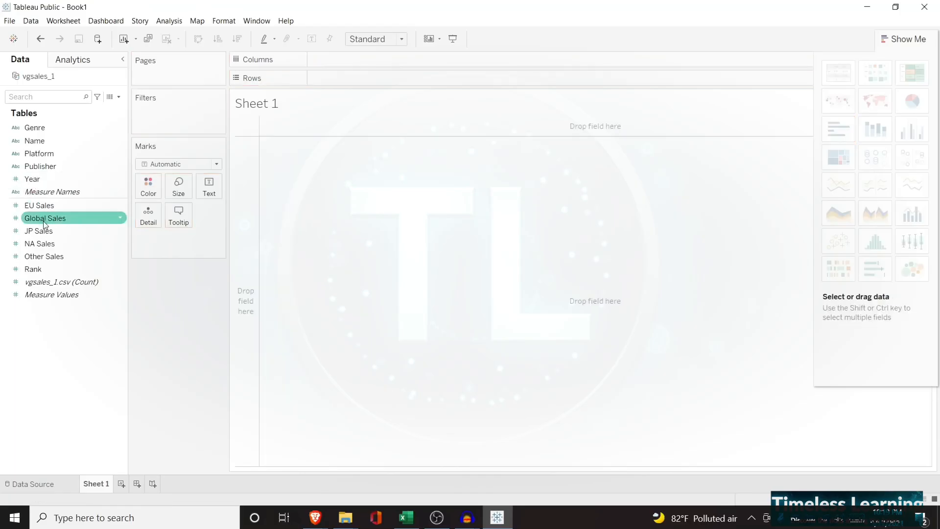
mouse_move(54, 218)
mouse_down()
mouse_move(353, 148)
mouse_move(402, 123)
mouse_up()
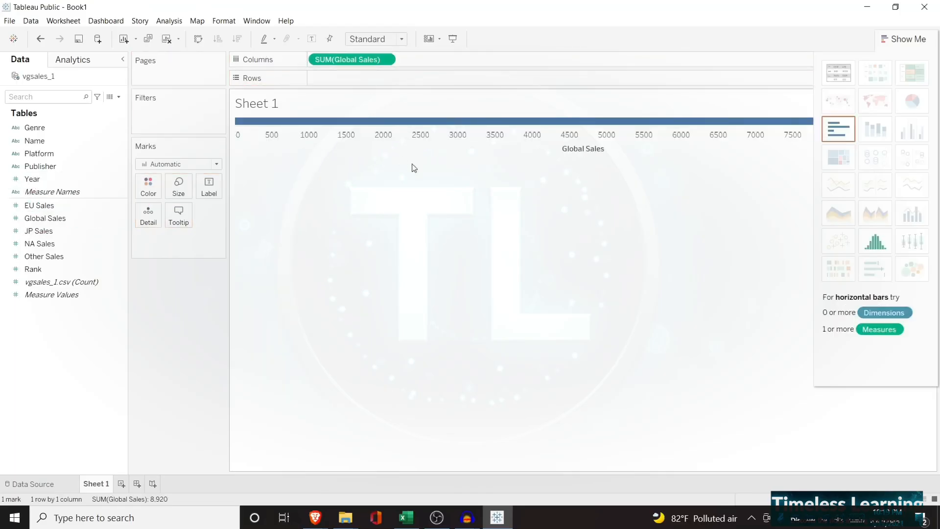
drag(328, 59, 353, 80)
click(60, 219)
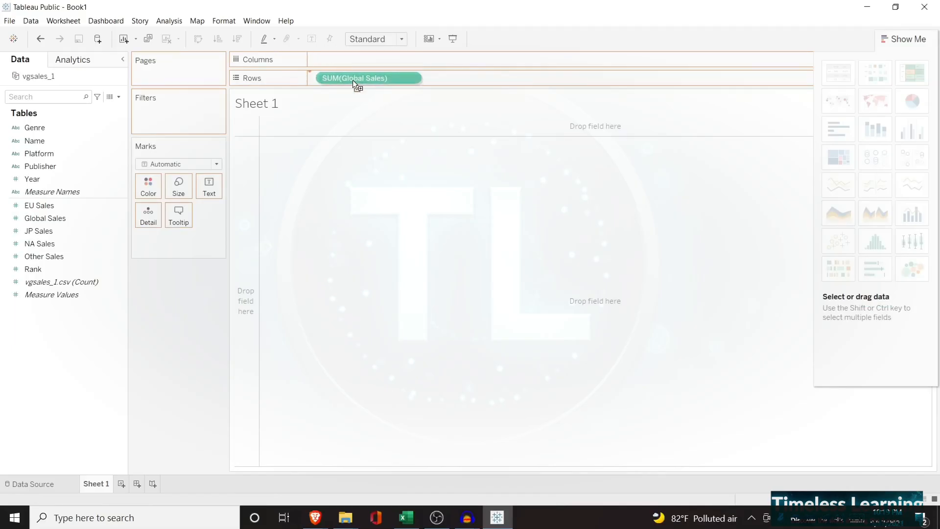
drag(352, 80, 472, 253)
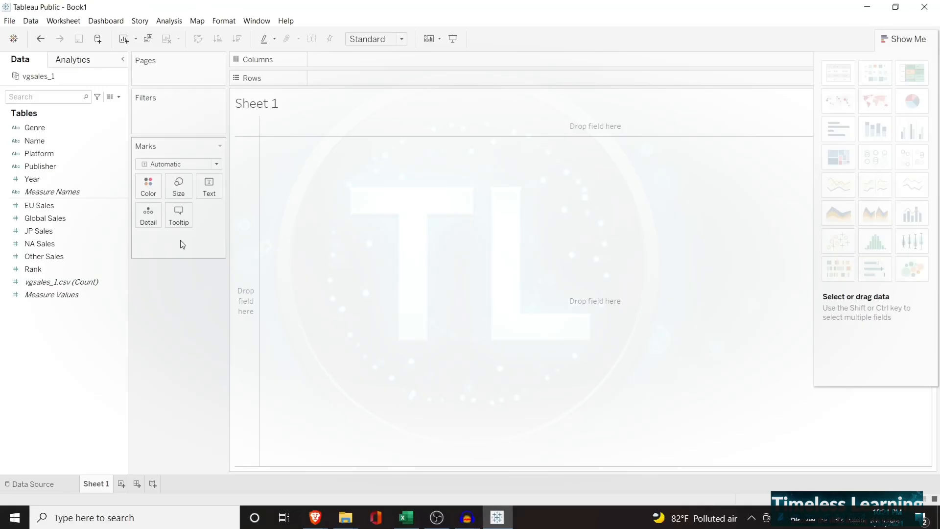
Build a line chart of global sales over time with Global Sales on Rows and Year on Columns
click(82, 219)
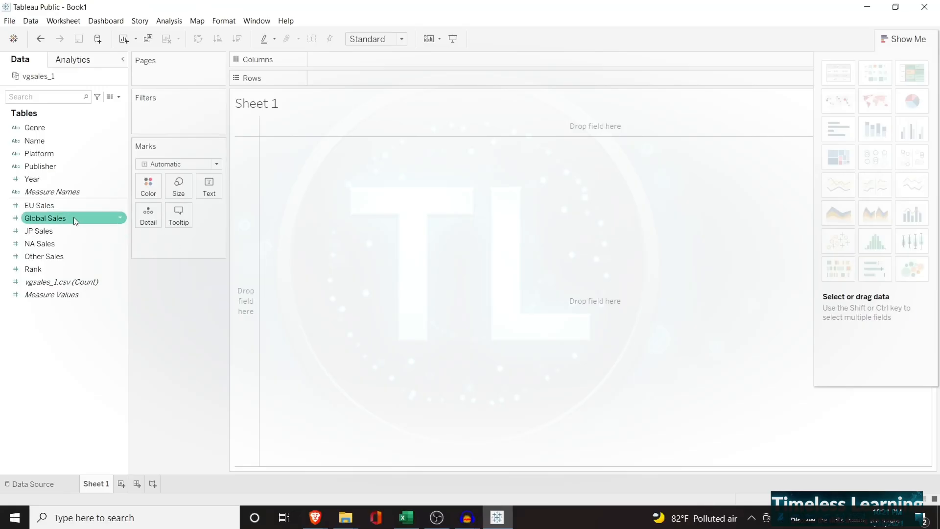
drag(76, 221, 365, 78)
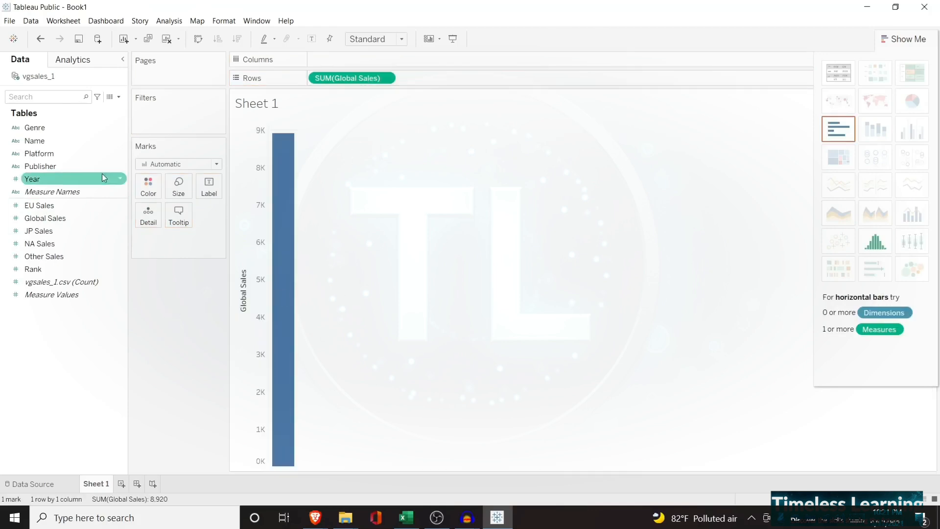
drag(63, 181, 359, 58)
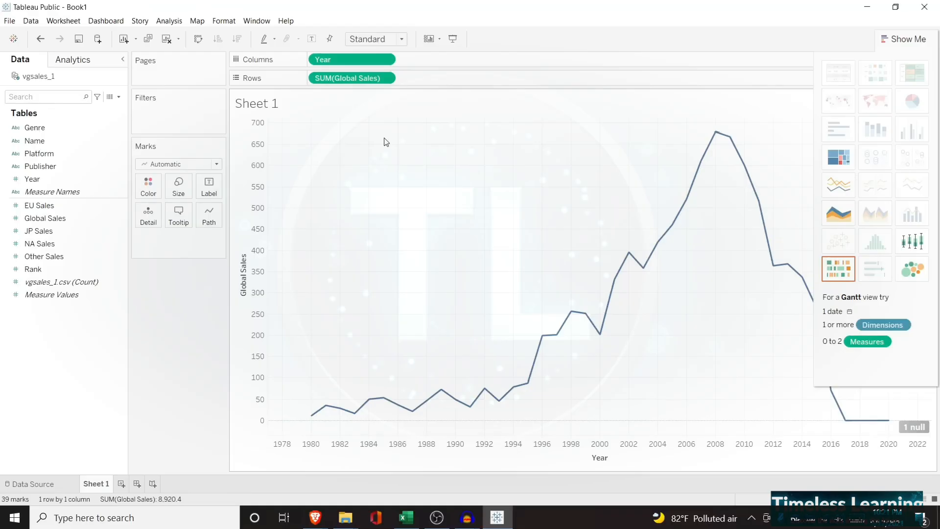
Try splitting the chart by Genre on Columns and on Rows, and remove Genre from the view
click(107, 128)
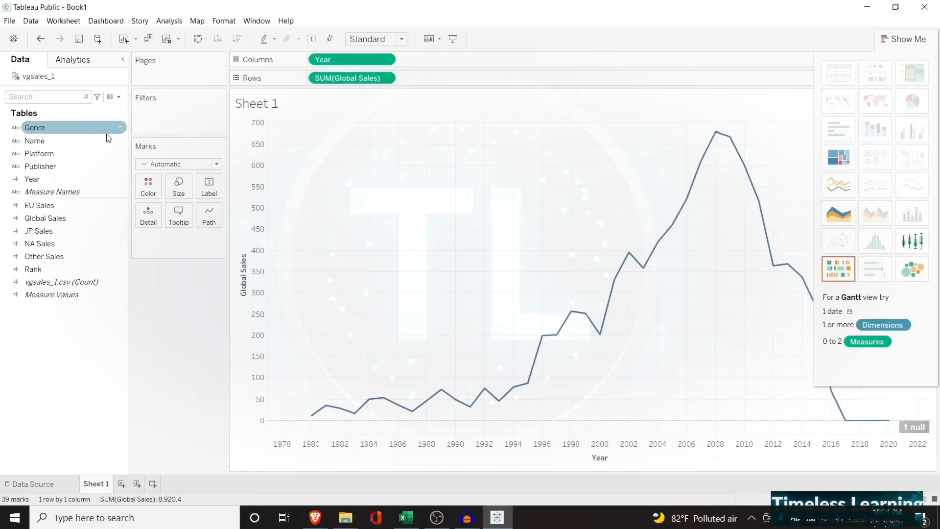
click(68, 130)
drag(68, 133, 315, 60)
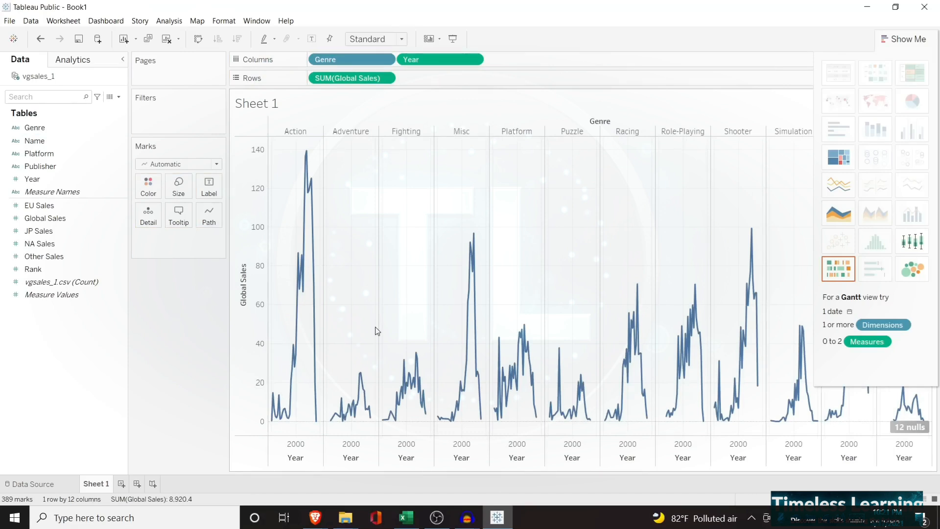
drag(325, 60, 324, 79)
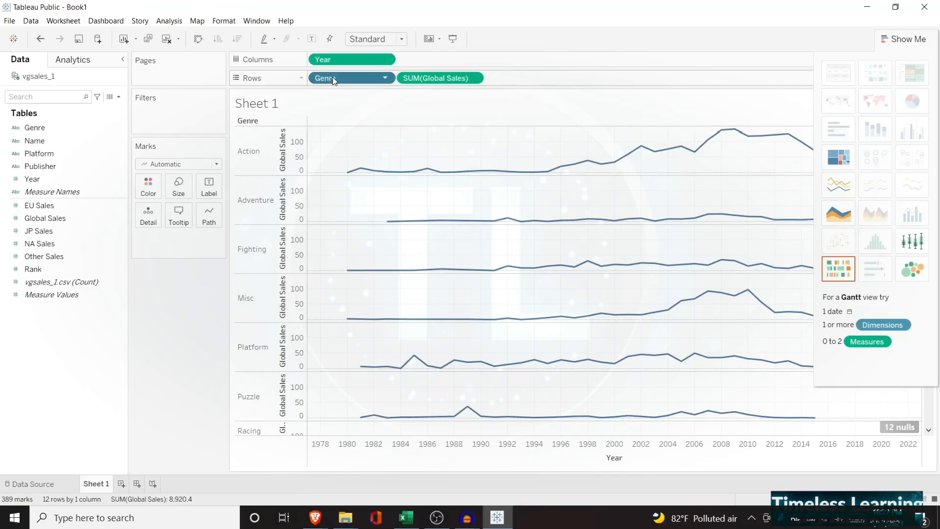
drag(333, 77, 60, 175)
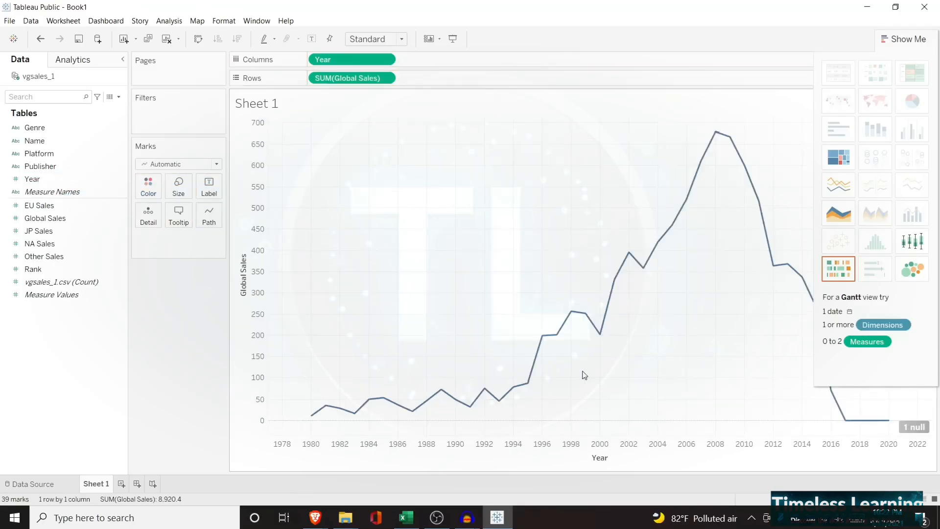
Add Genre to the Marks card as a detail to draw one line per genre, and inspect individual points on the lines
click(74, 129)
drag(76, 134, 177, 247)
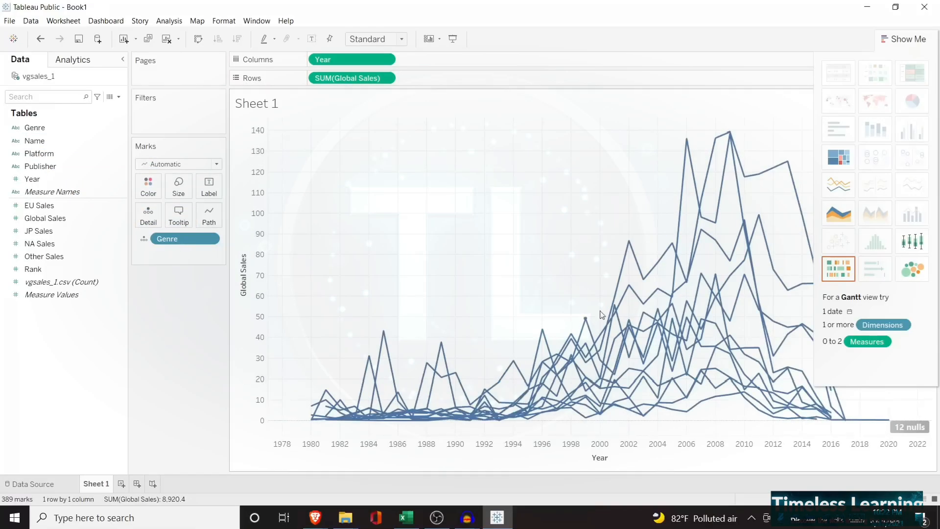
mouse_move(629, 288)
mouse_move(670, 255)
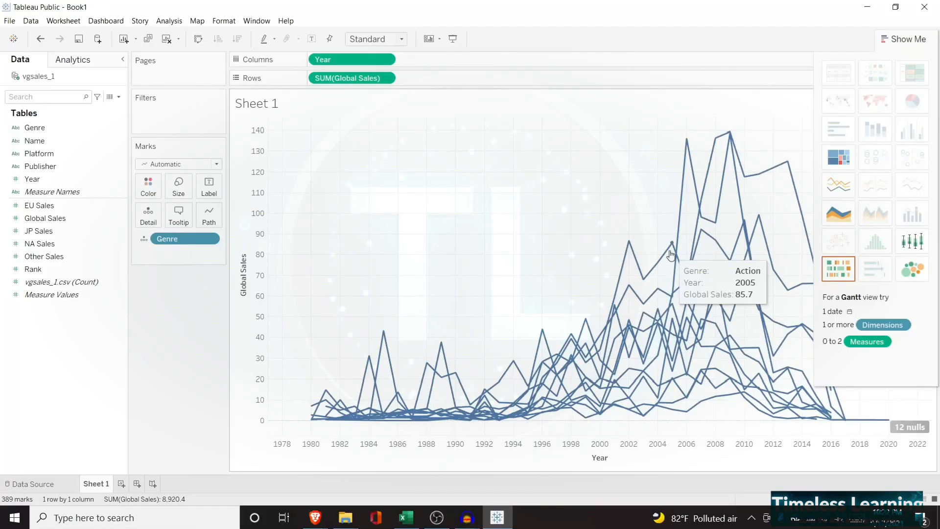
mouse_move(651, 272)
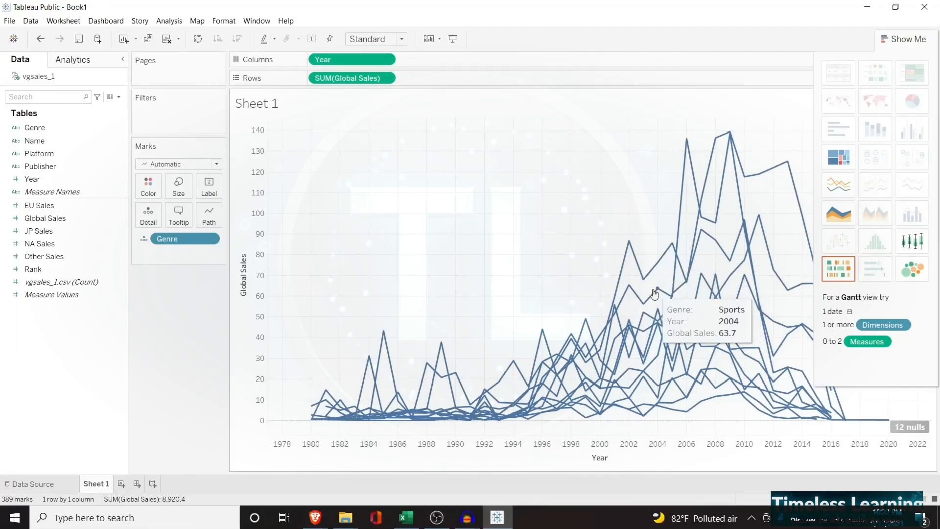
mouse_move(654, 306)
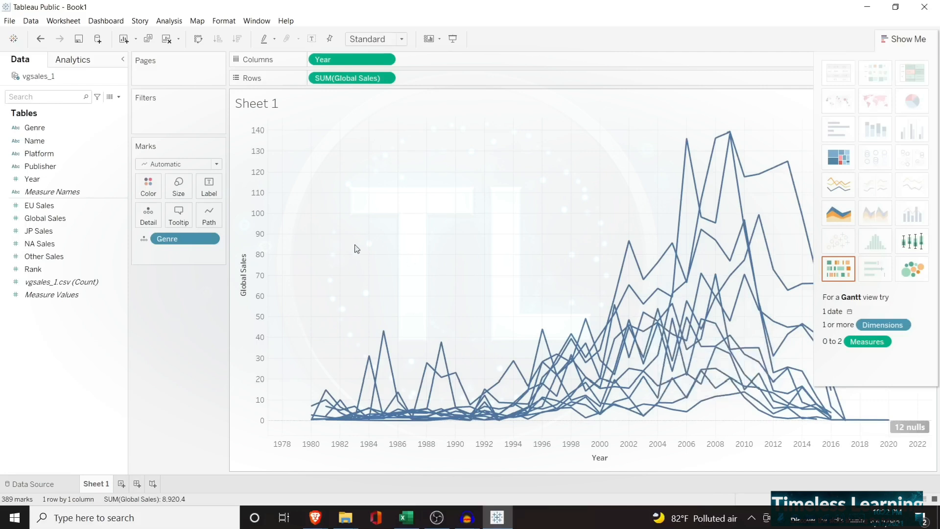
Hide the Show Me chart suggestions and switch the Genre mark from detail to color so each genre's line has its own color
click(902, 39)
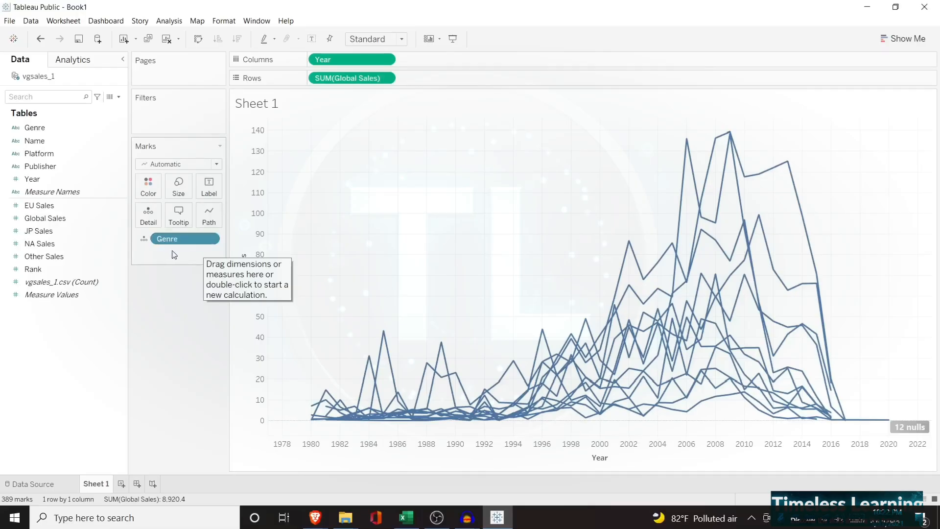
mouse_move(645, 343)
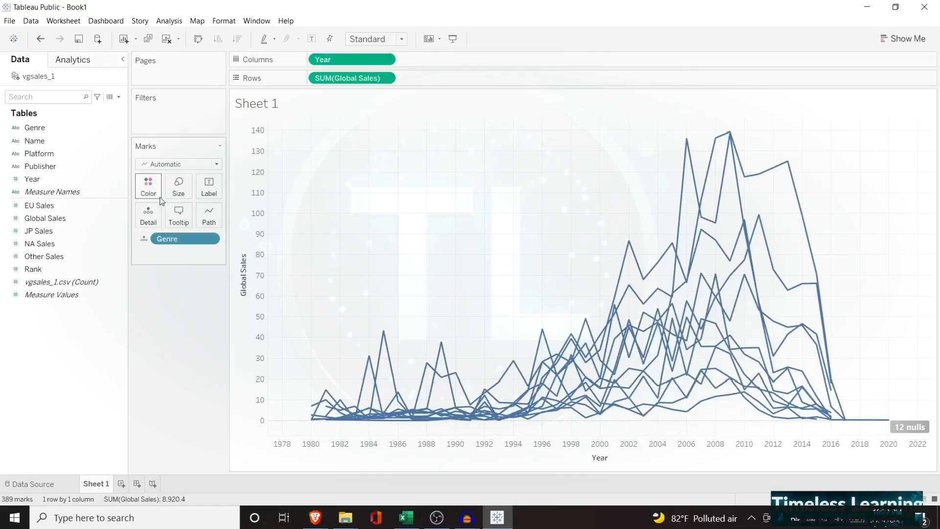
click(144, 238)
click(146, 252)
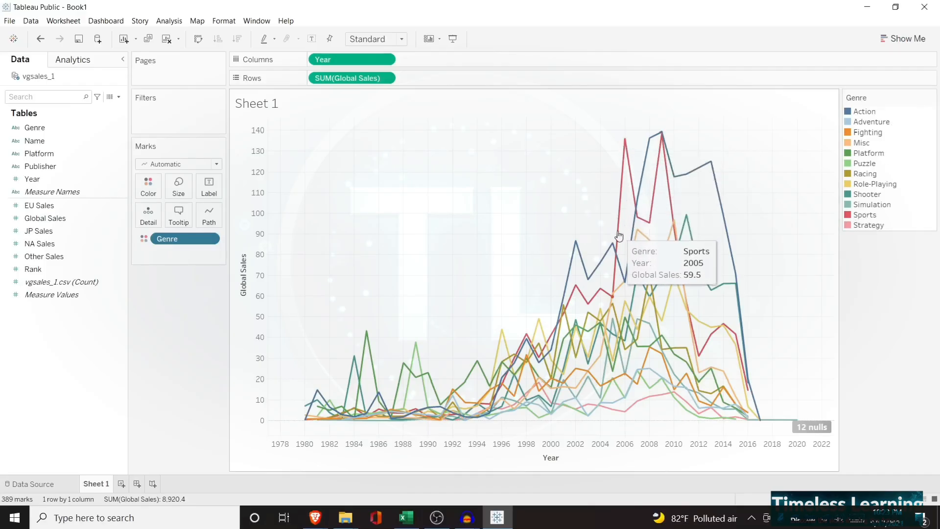
mouse_move(625, 147)
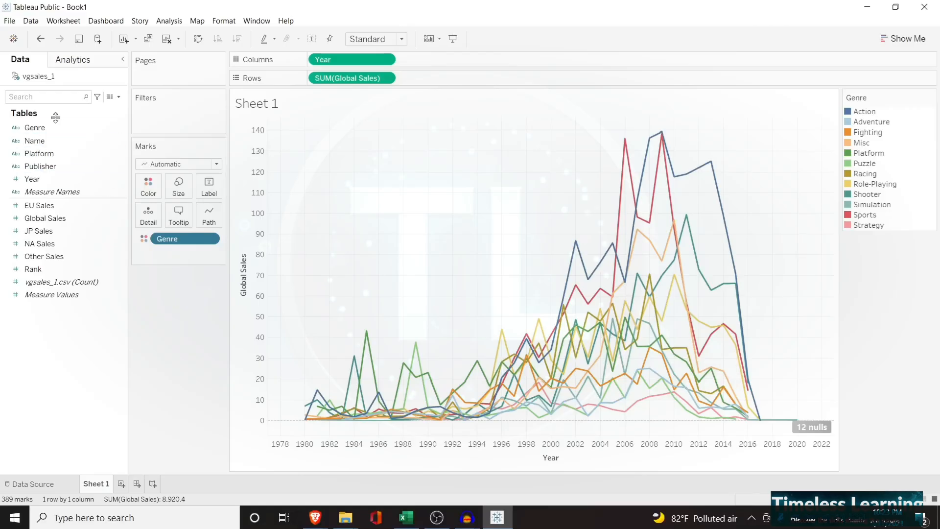
Add Genre to the Marks card as a label and toggle the display of mark labels off and on
drag(51, 126, 186, 253)
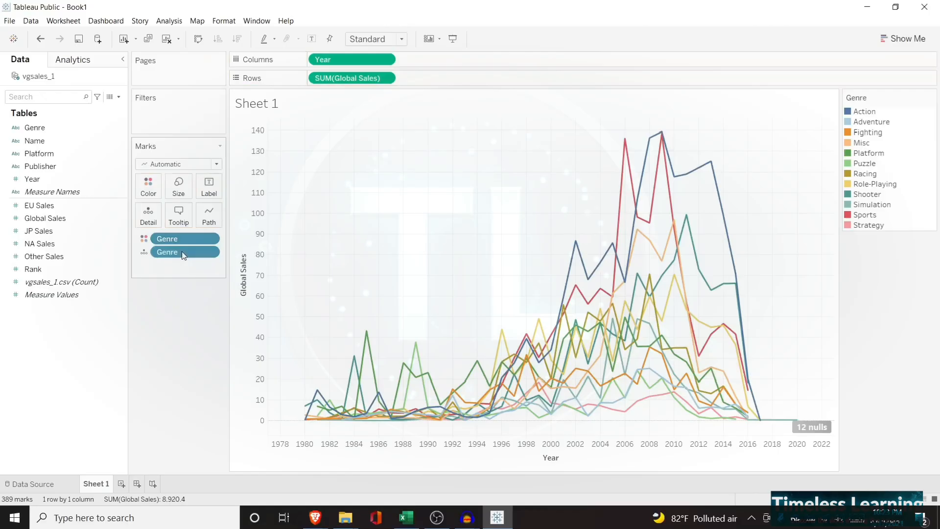
click(145, 253)
click(160, 278)
click(209, 186)
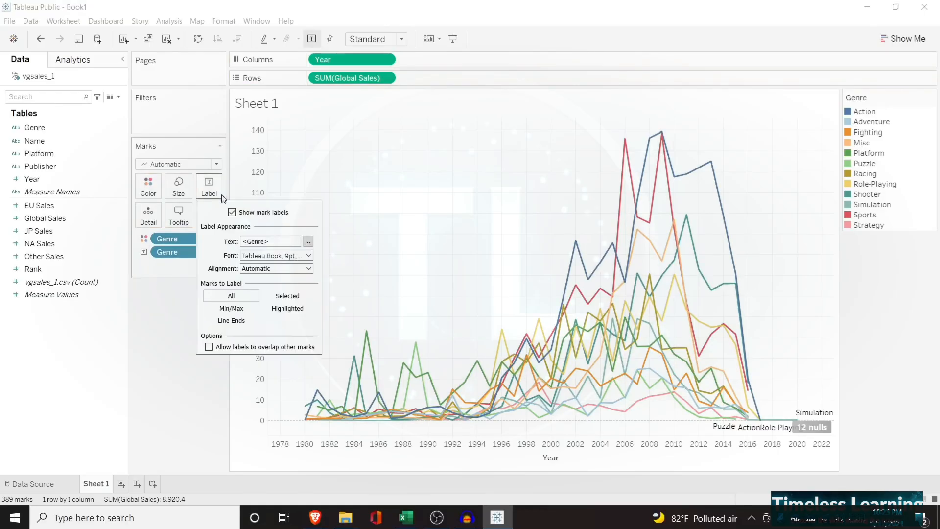
click(233, 212)
click(233, 212)
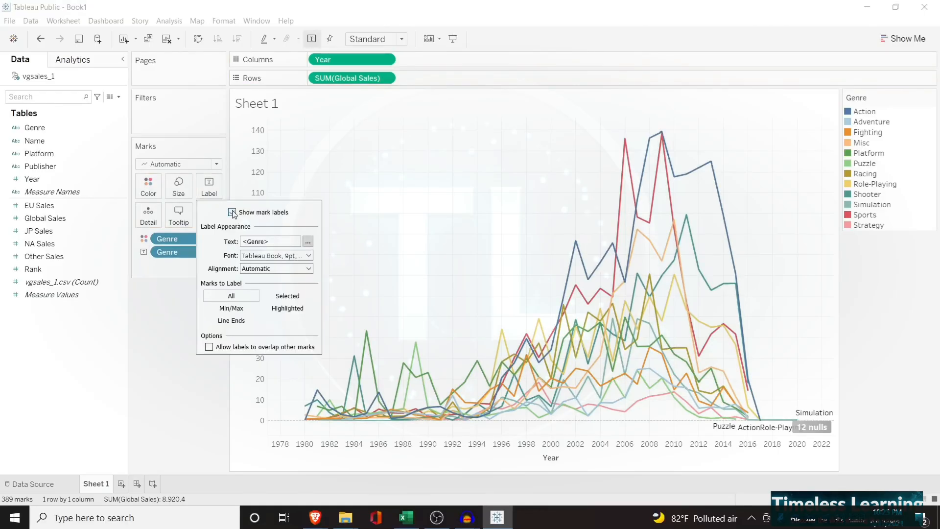
click(233, 212)
click(233, 212)
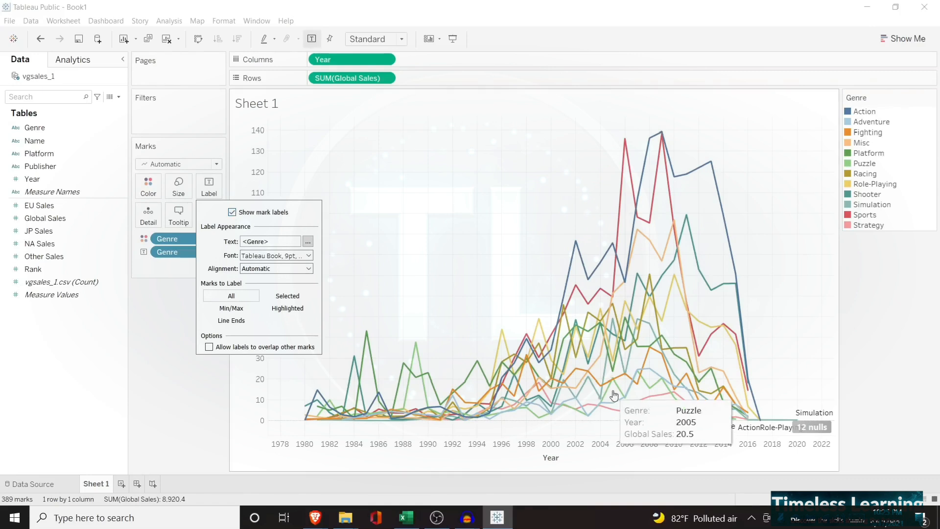
Try an orange font for the mark labels and set the label font color to black
click(308, 255)
click(269, 330)
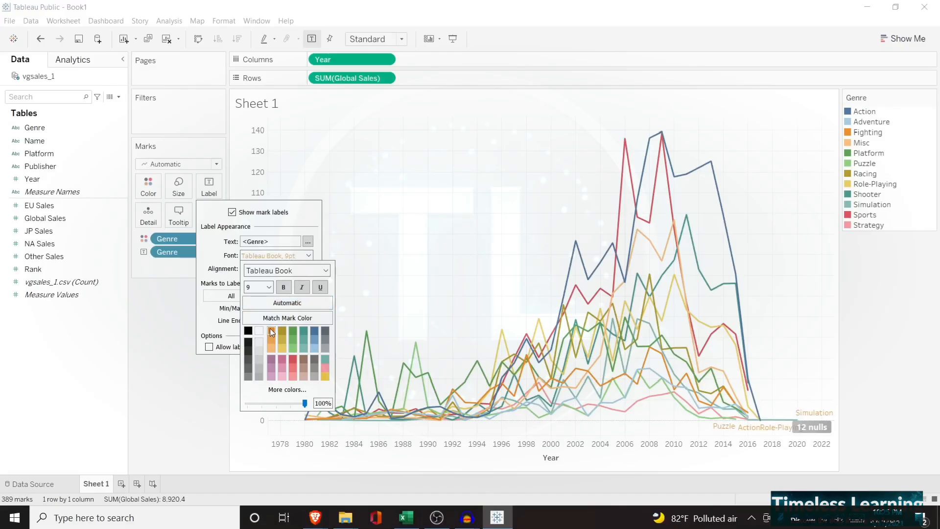
click(249, 331)
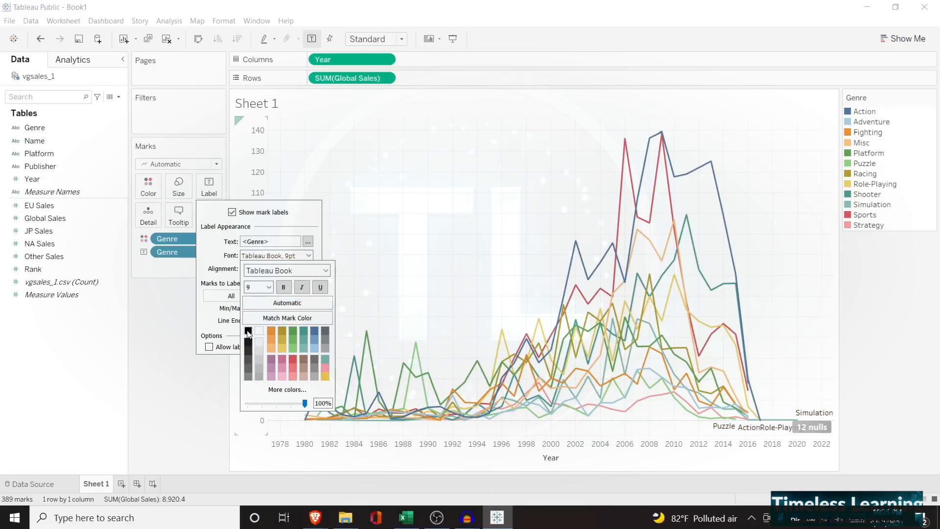
click(213, 265)
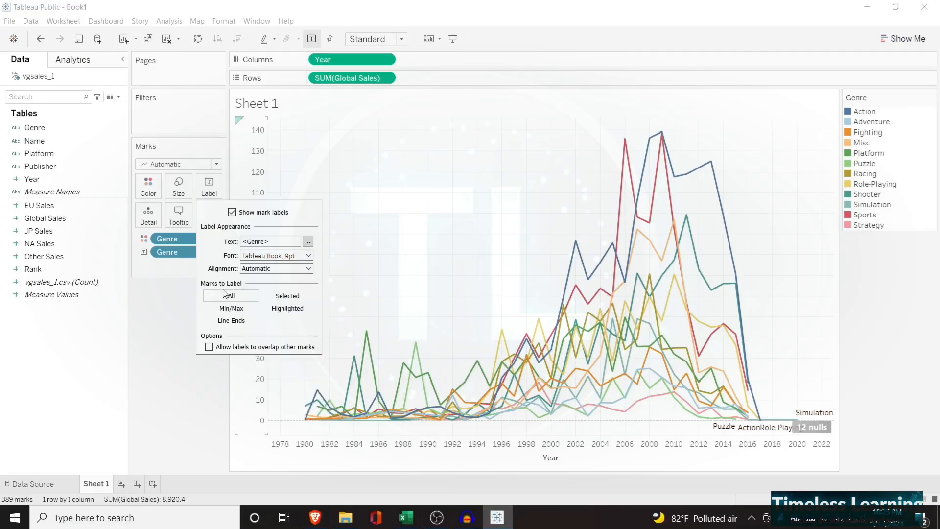
Try labeling the Min/Max marks, and try labeling only Selected marks with the higher points from about 2001 to 2015 selected
click(231, 307)
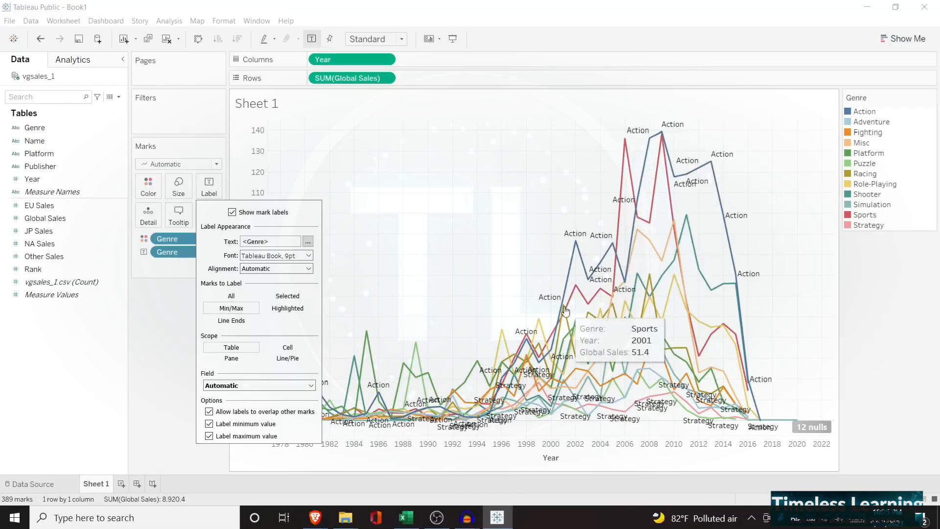
mouse_move(615, 253)
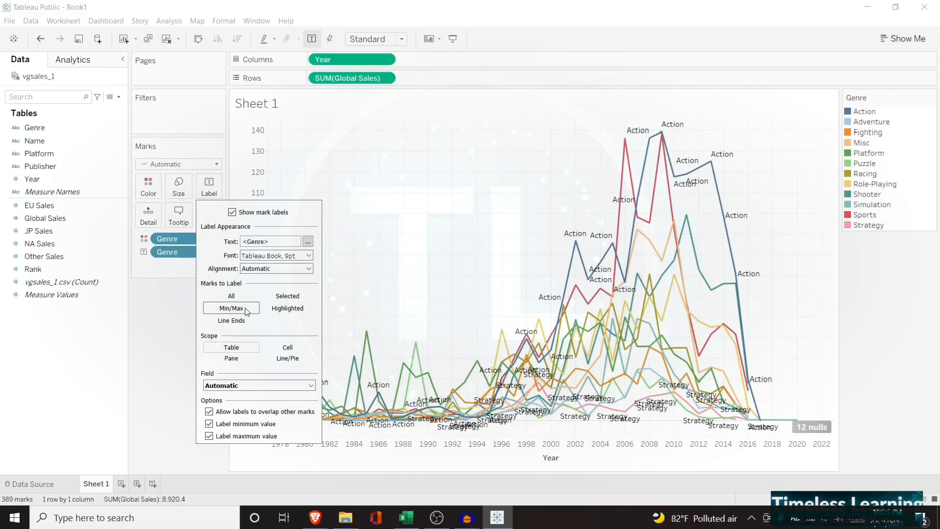
click(289, 297)
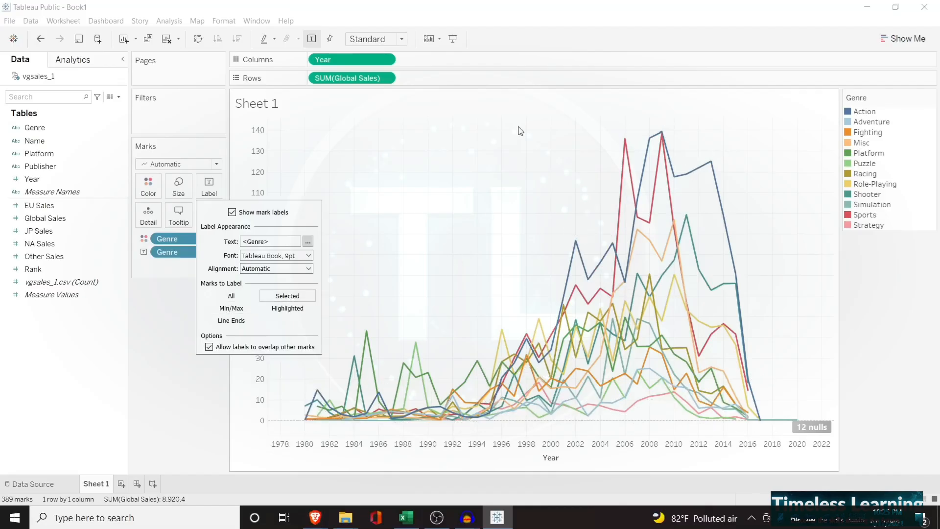
drag(518, 126, 781, 300)
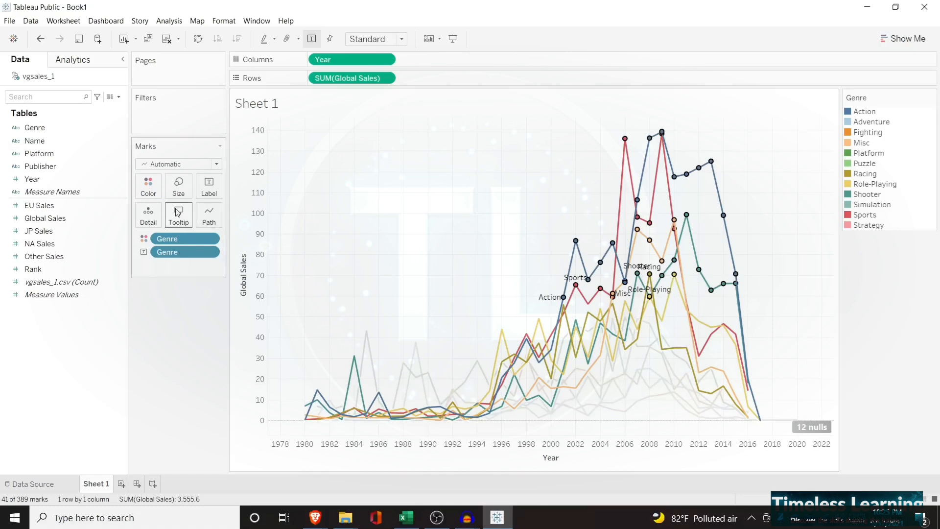
Set Marks to Label back to All and clear the selection of points in the chart
click(211, 194)
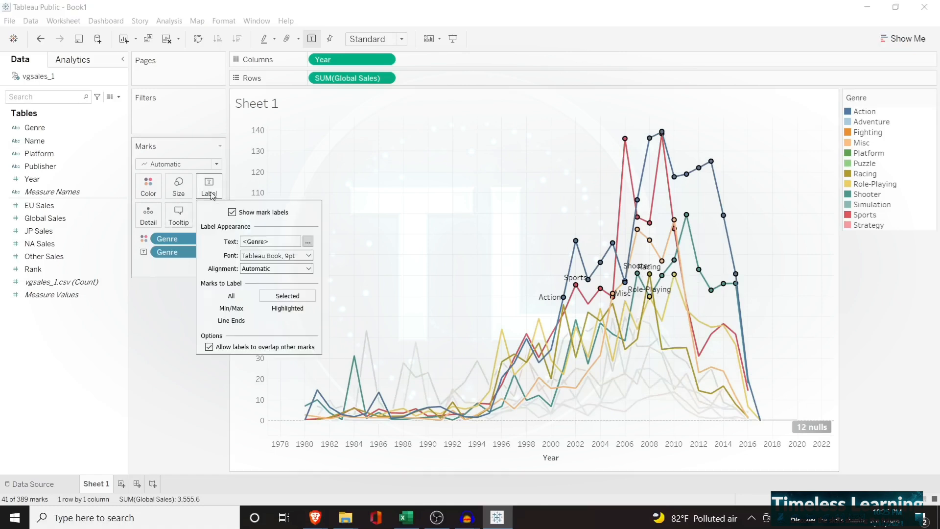
click(244, 299)
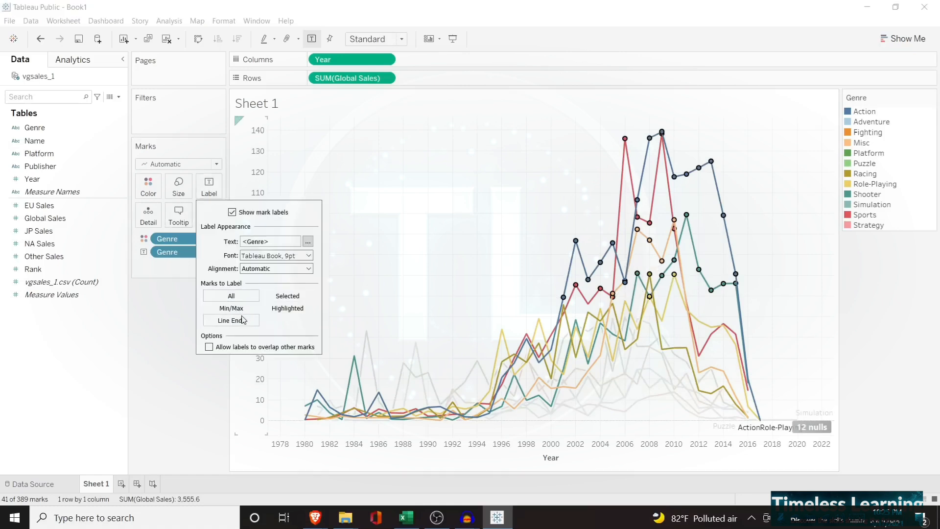
click(166, 306)
click(216, 200)
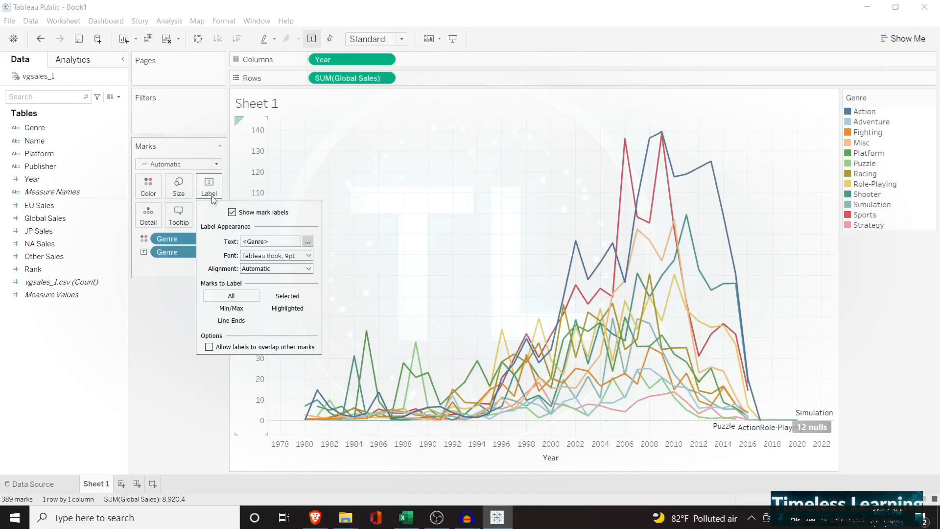
Label the Line Ends and toggle the start-of-line and end-of-line labels off and on
click(240, 323)
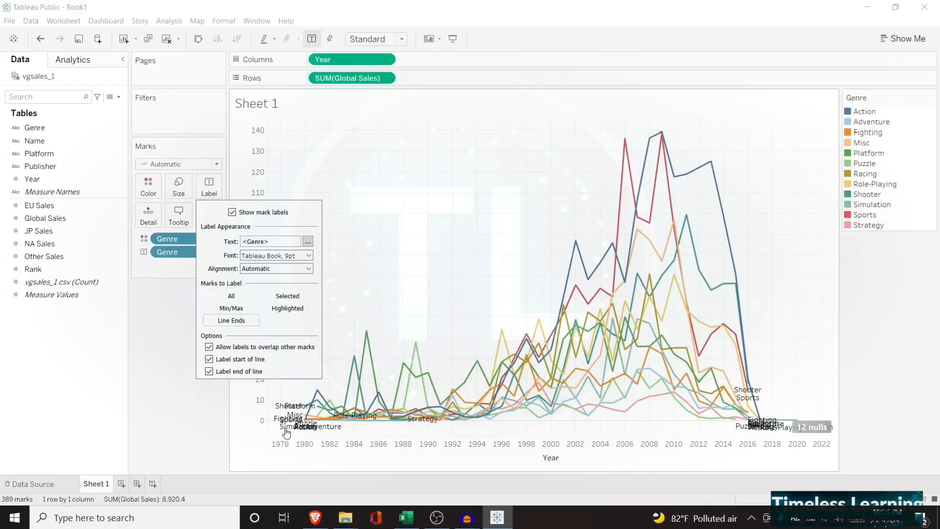
mouse_move(285, 407)
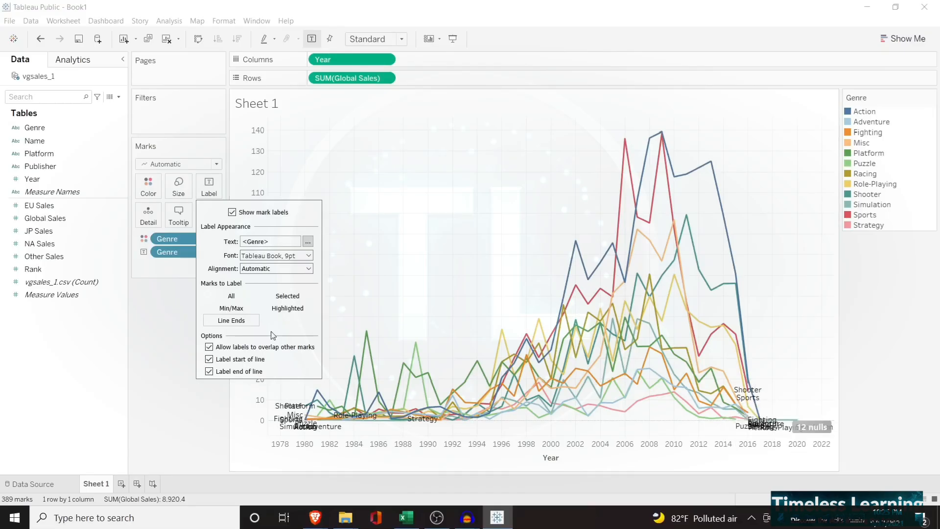
click(209, 359)
click(209, 371)
click(209, 359)
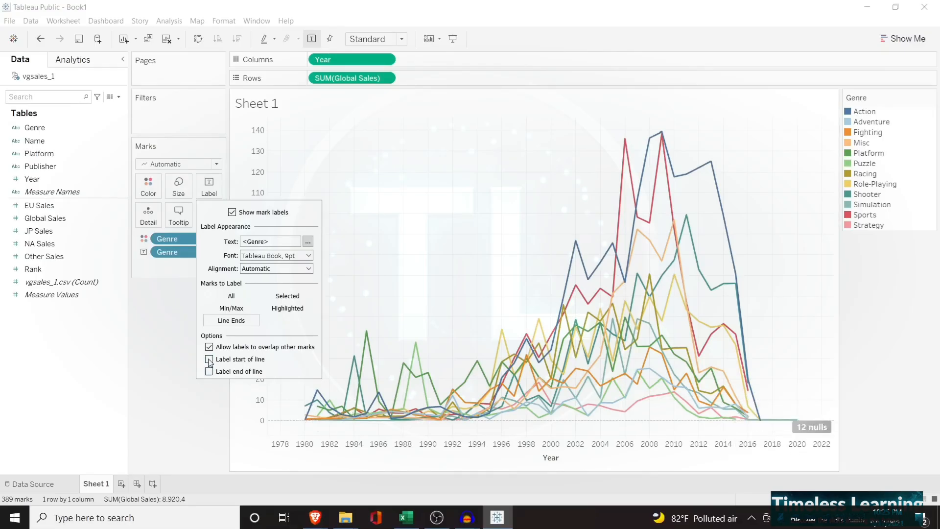
click(209, 371)
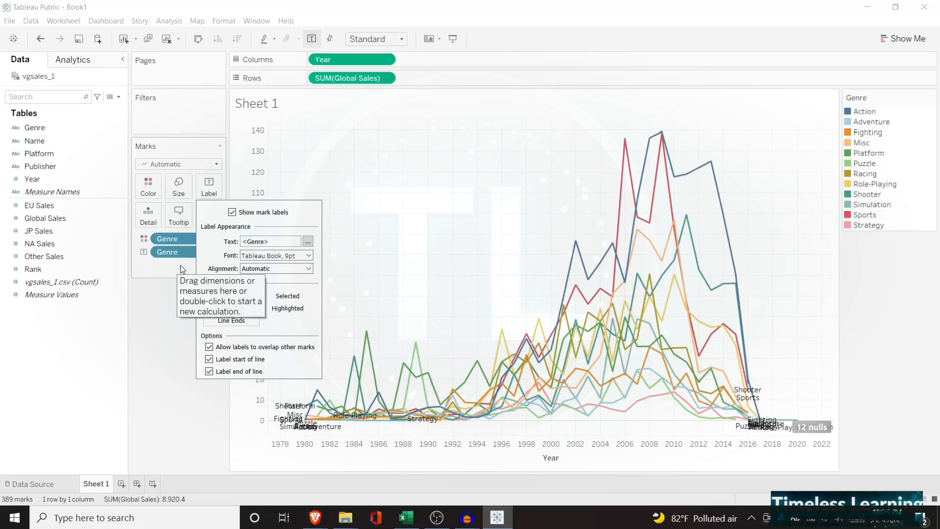
Remove the Genre label from the Marks card and add Global Sales as the mark label instead
click(180, 265)
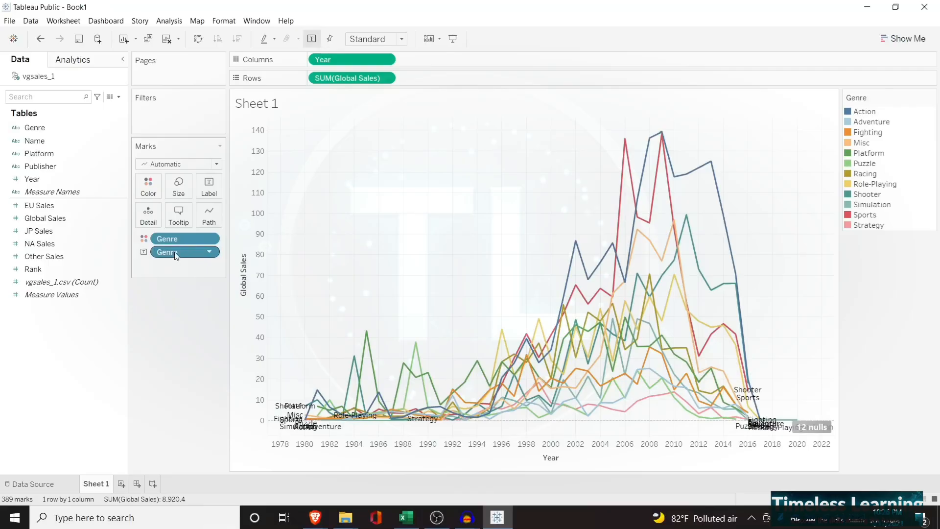
drag(176, 252, 65, 143)
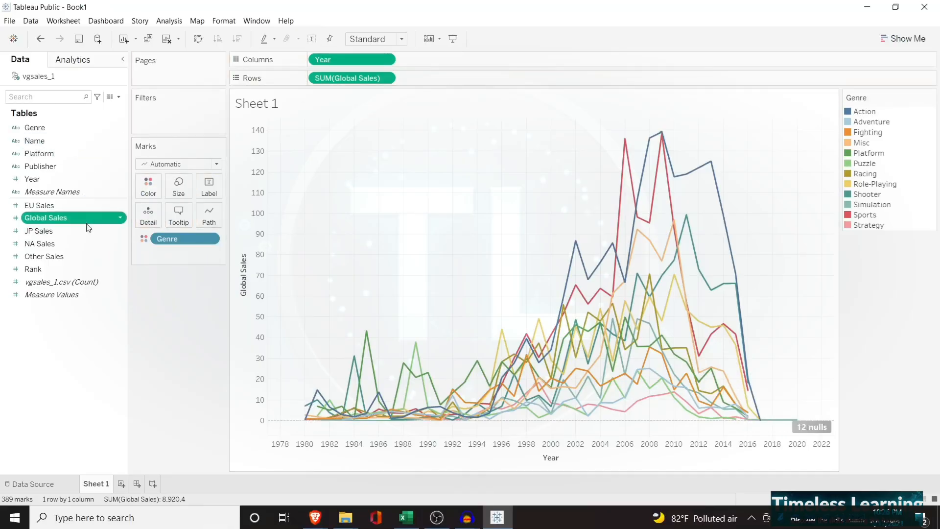
drag(87, 225, 193, 256)
click(144, 252)
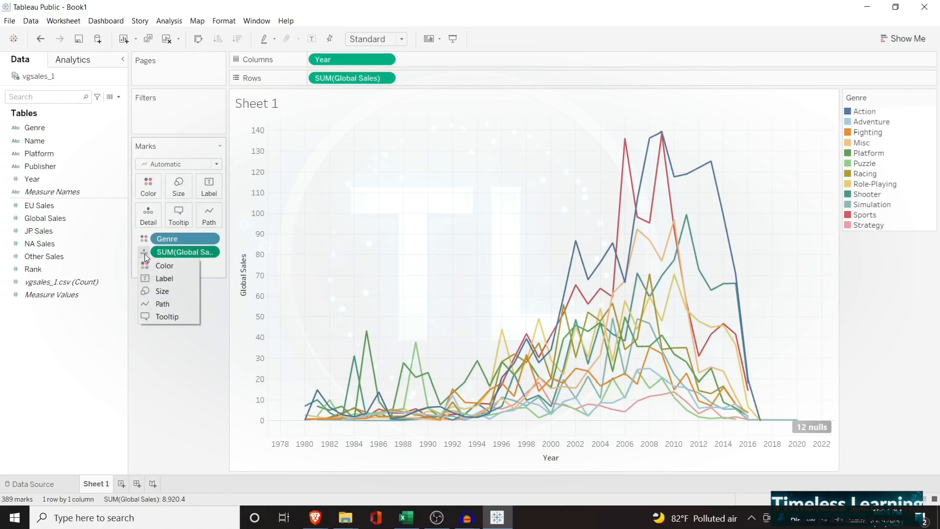
click(160, 278)
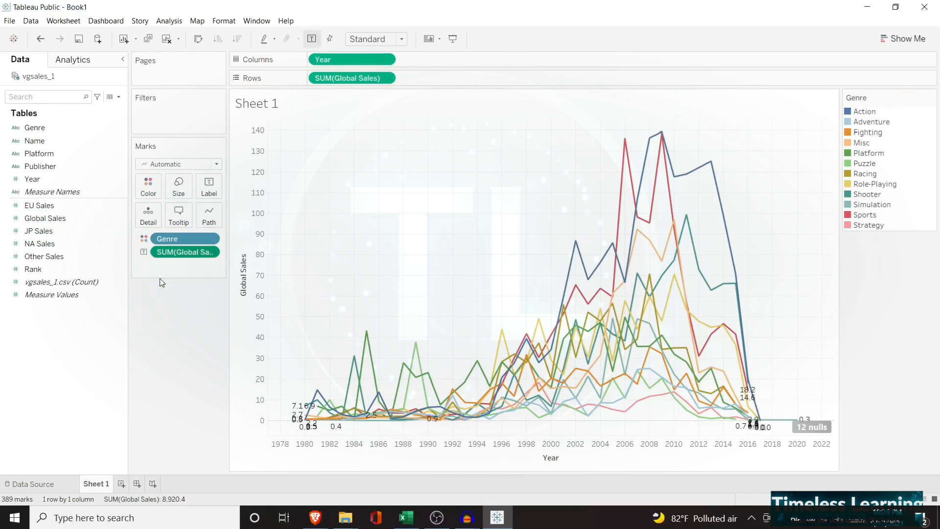
Limit the Global Sales labels to Min/Max marks with the scope set to Line/Pie
click(209, 188)
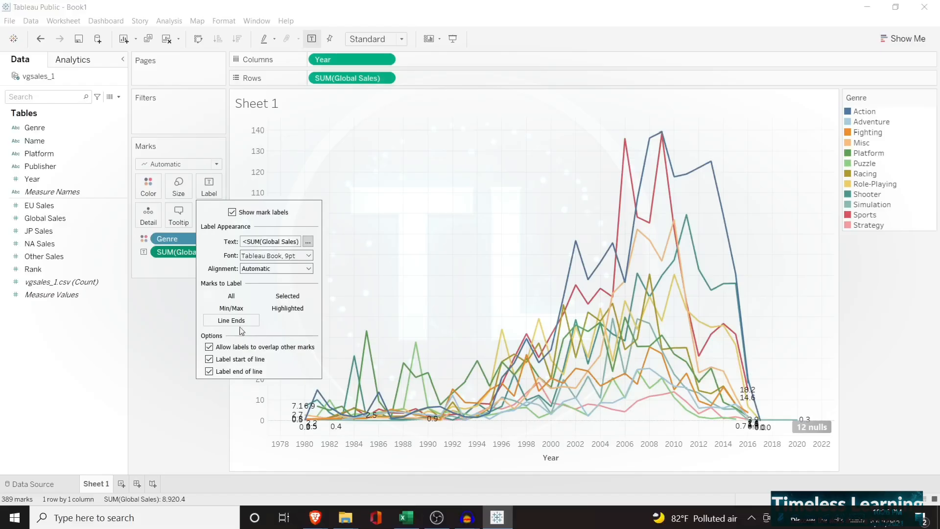
click(240, 309)
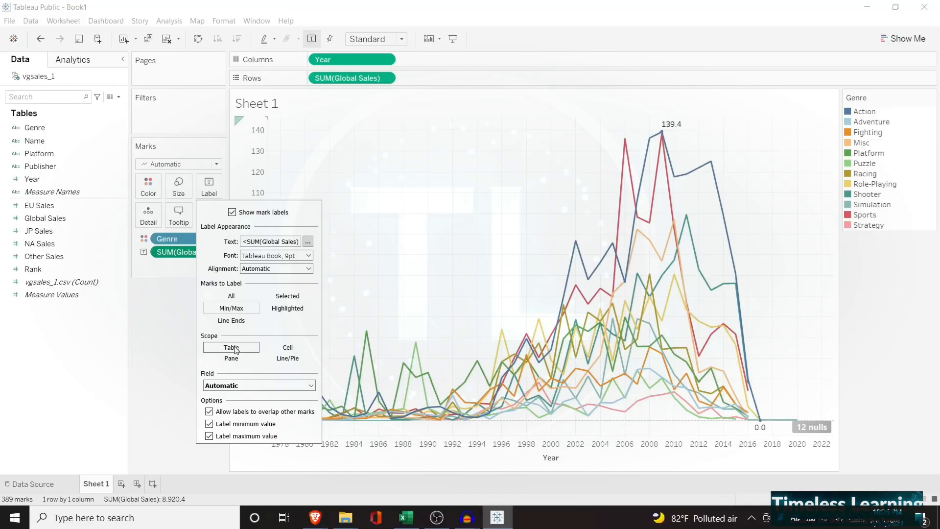
mouse_move(763, 429)
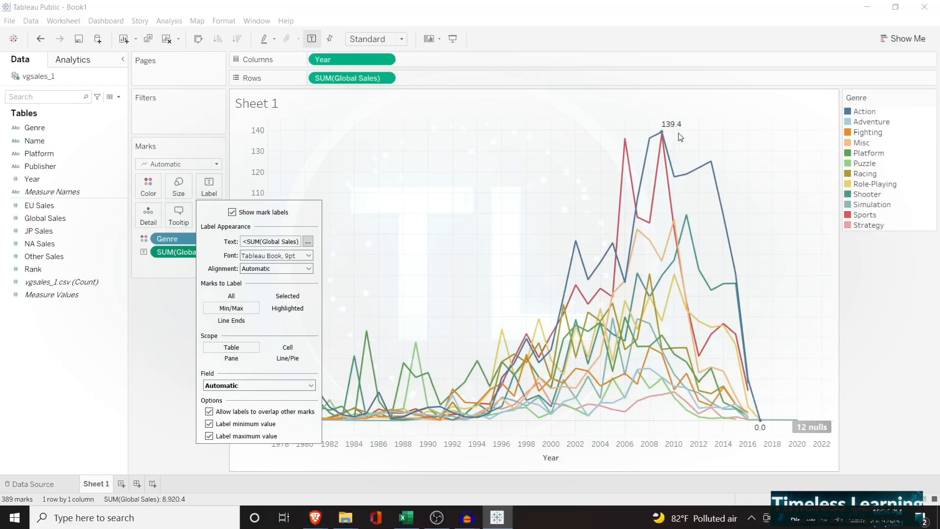
click(287, 359)
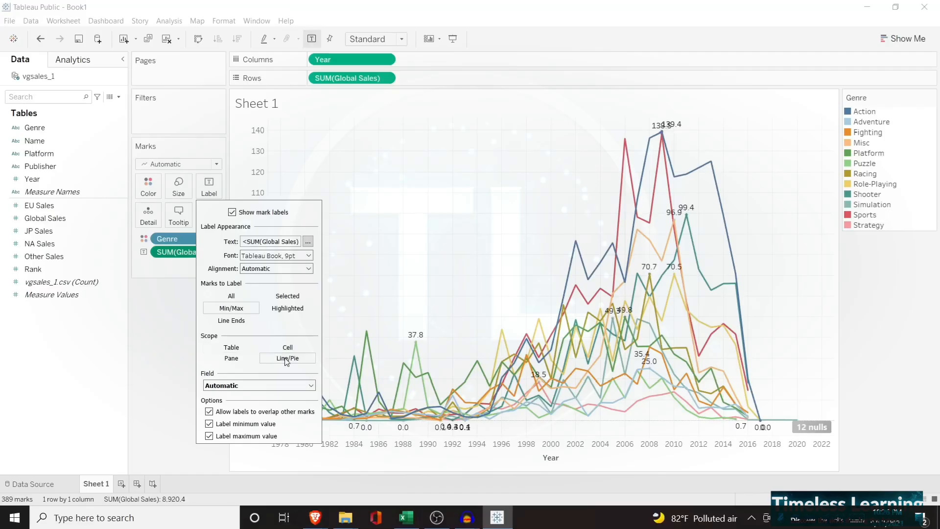
click(171, 345)
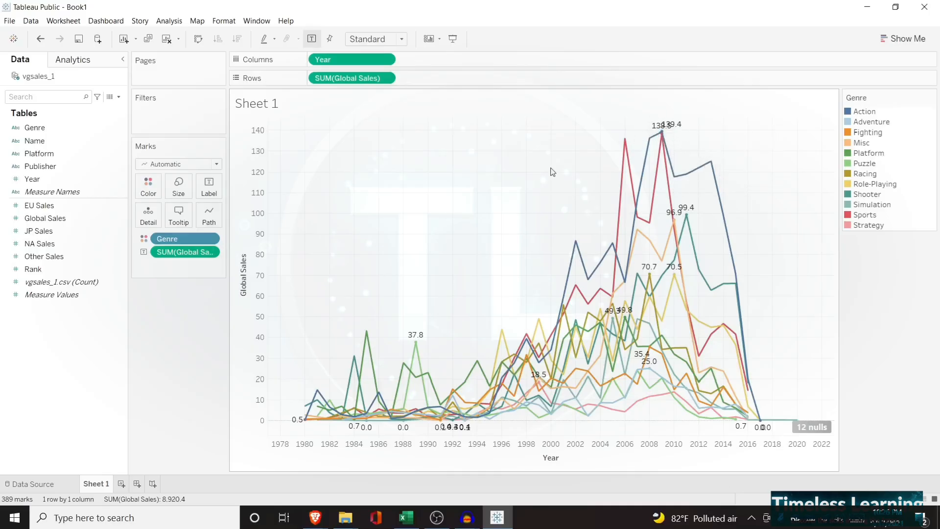
Compare the minimum and maximum value labels, leaving only Label maximum value enabled for each genre's line
click(209, 190)
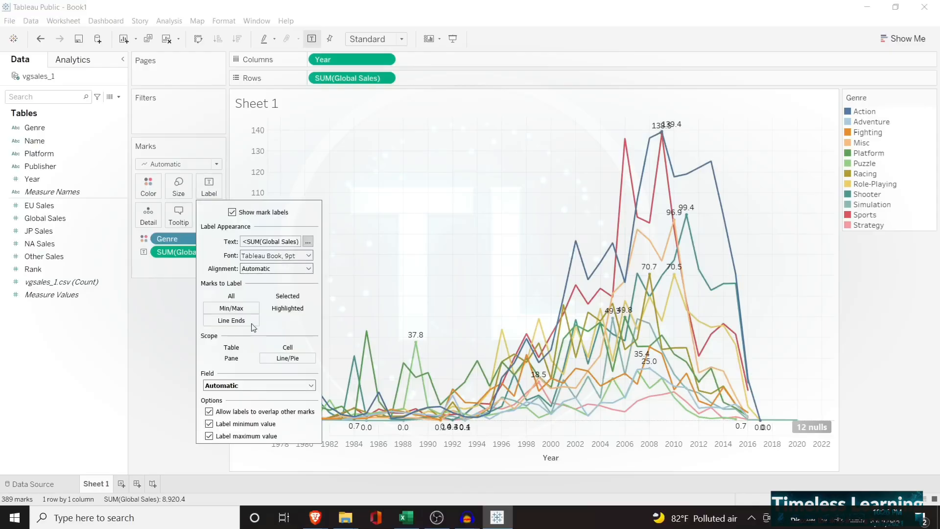
click(209, 425)
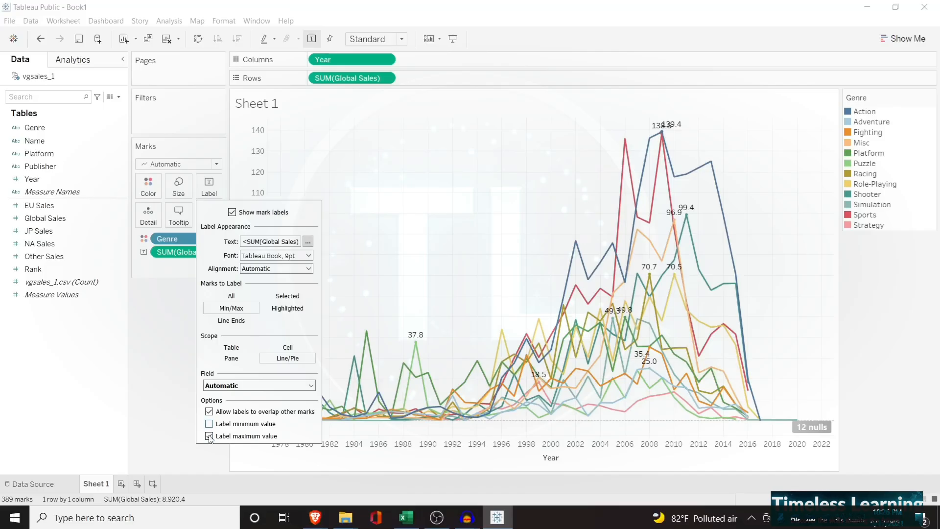
click(208, 436)
click(209, 423)
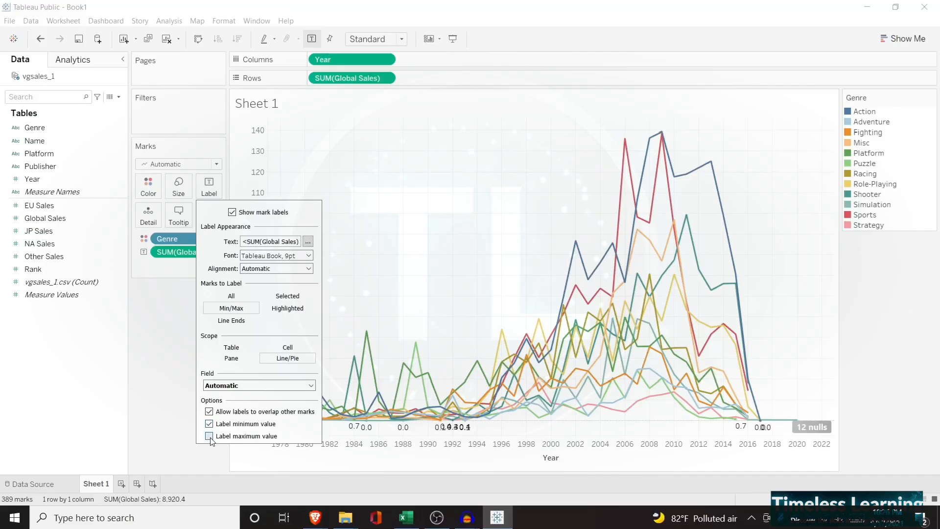
click(209, 436)
click(209, 424)
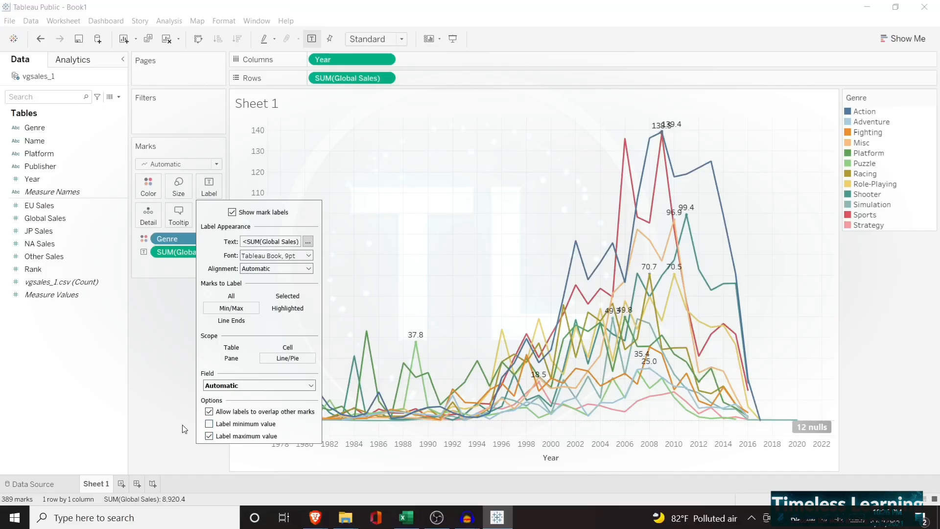
click(177, 342)
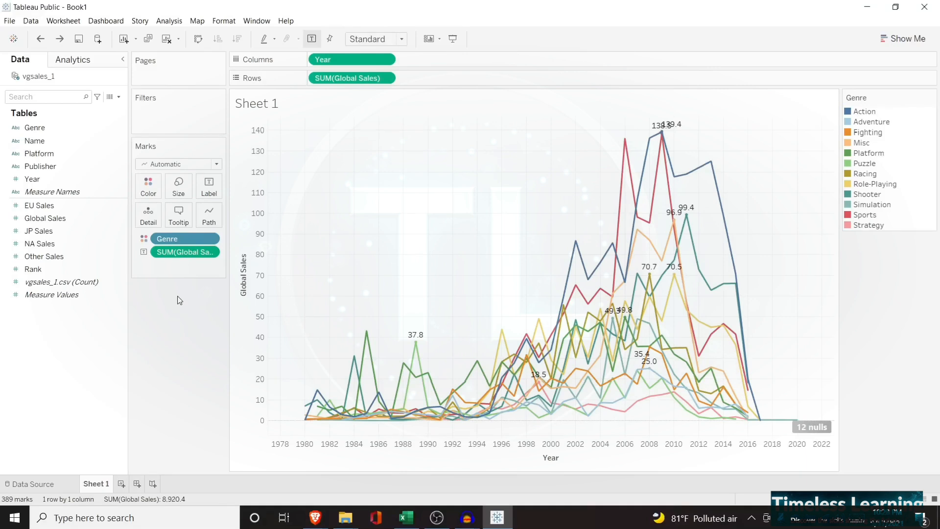
Add Year to the Marks card as a label so each peak also carries its year
click(57, 181)
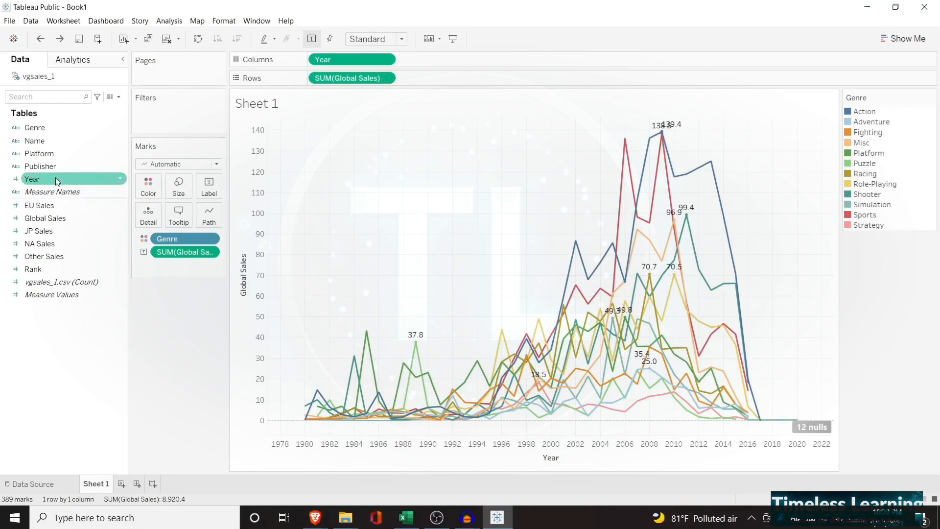
drag(90, 178, 192, 263)
click(145, 266)
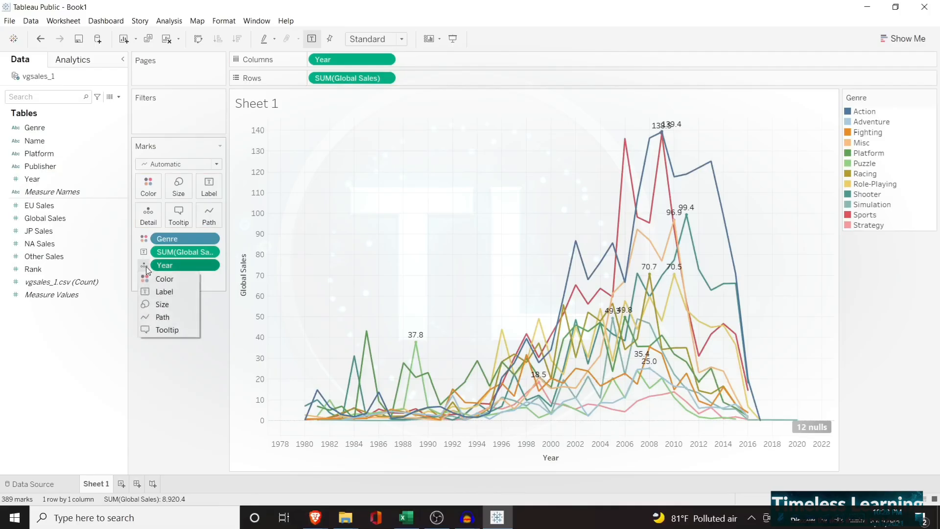
click(158, 290)
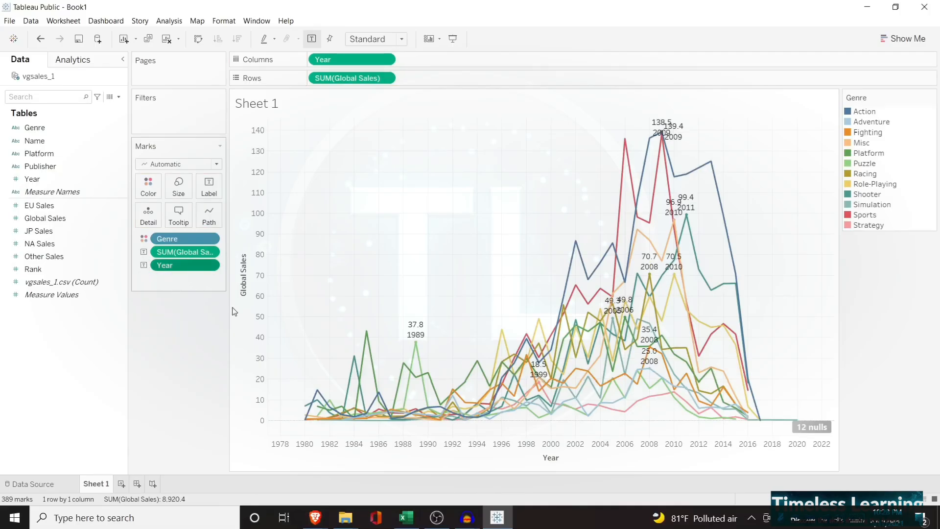
Remove the Year label from the Marks card and add a Platform filter with all platform values selected
mouse_move(417, 350)
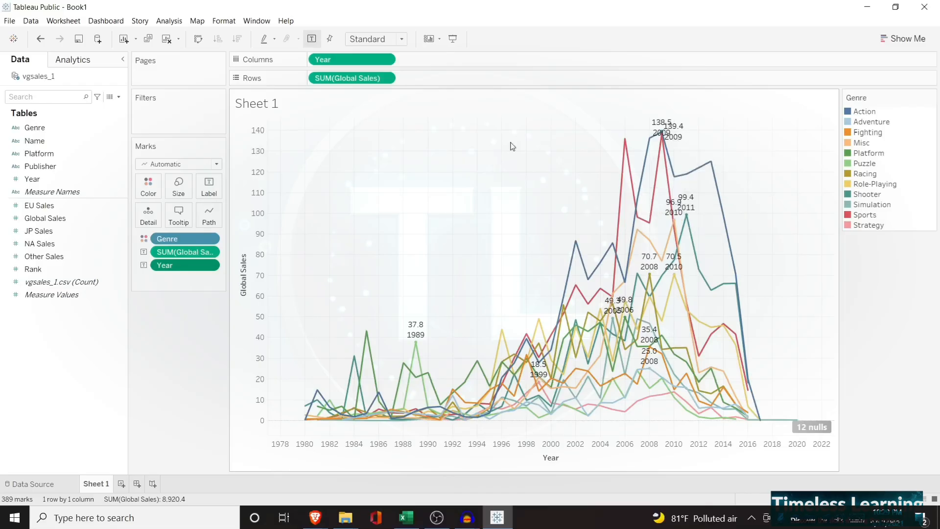
drag(182, 268, 69, 179)
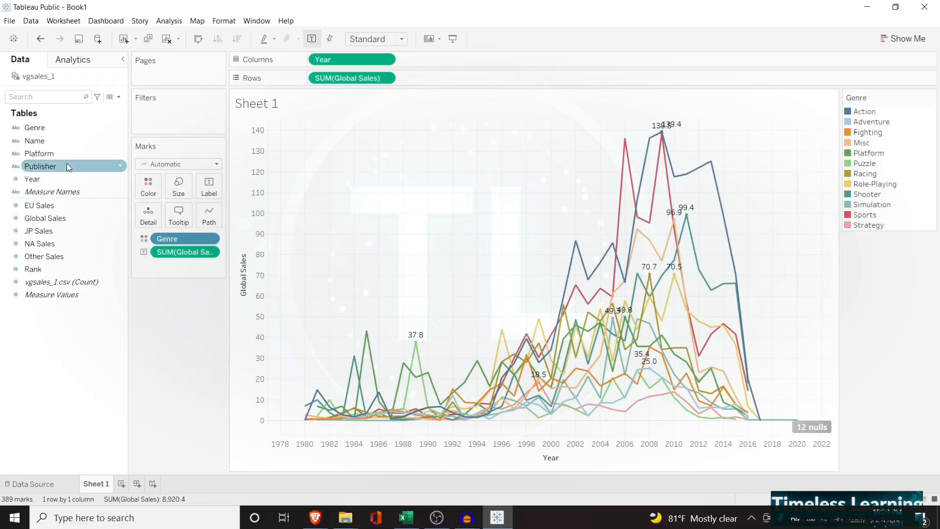
drag(63, 153, 171, 111)
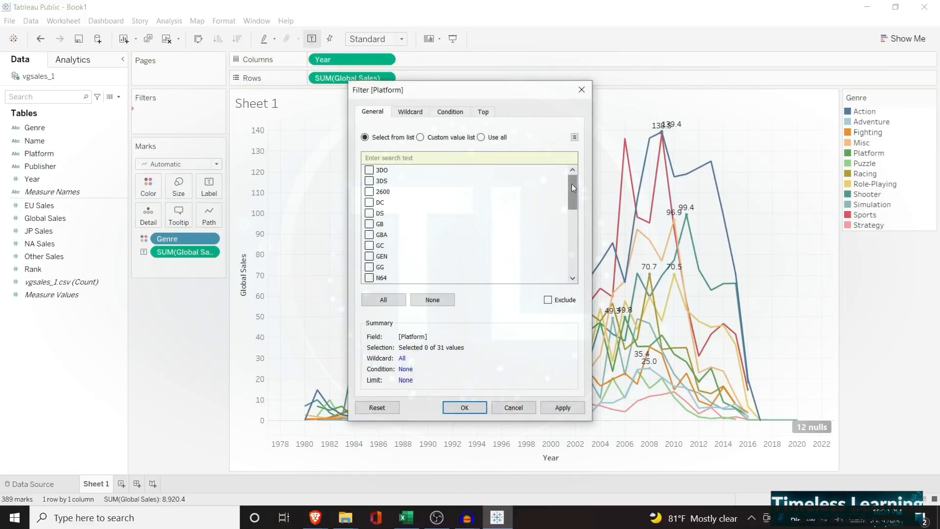
mouse_move(571, 184)
mouse_down()
mouse_move(573, 242)
mouse_move(571, 173)
mouse_up()
click(383, 300)
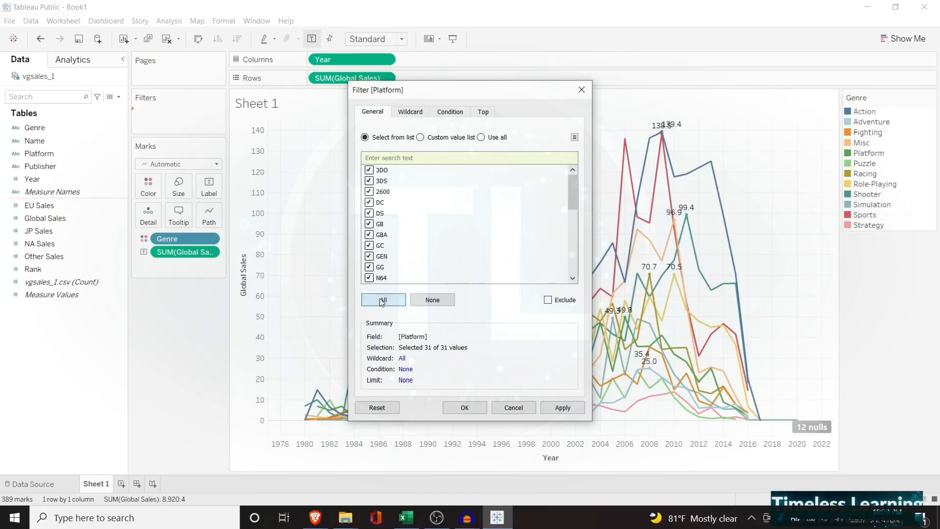
click(553, 411)
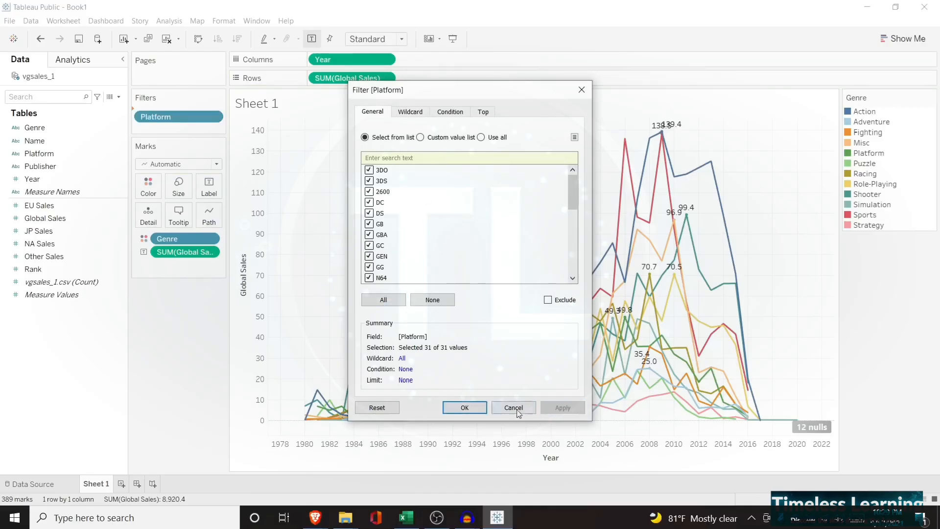
click(472, 410)
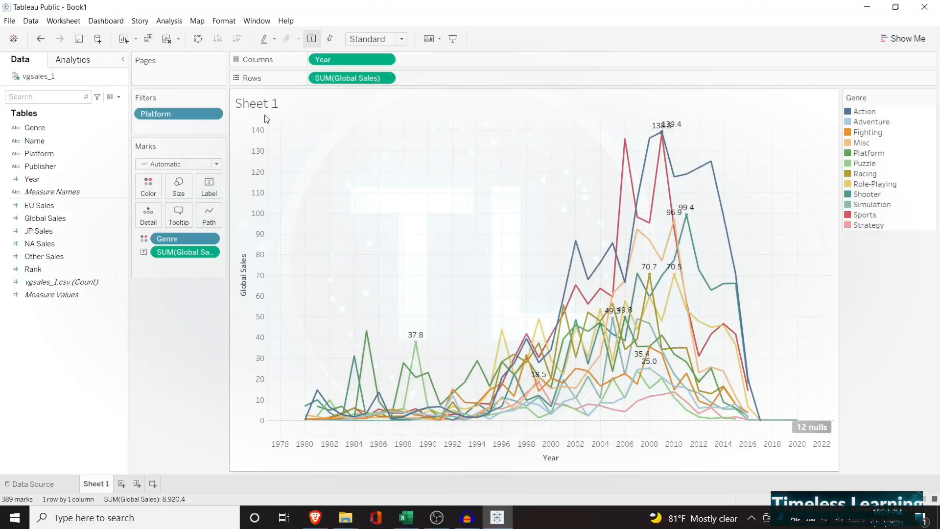
Show the Platform filter control beside the line chart
click(212, 115)
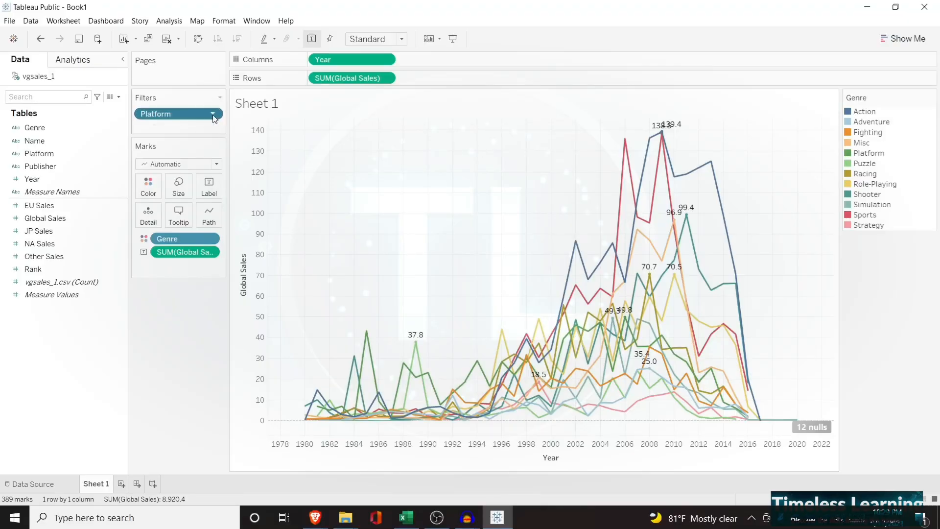
click(213, 115)
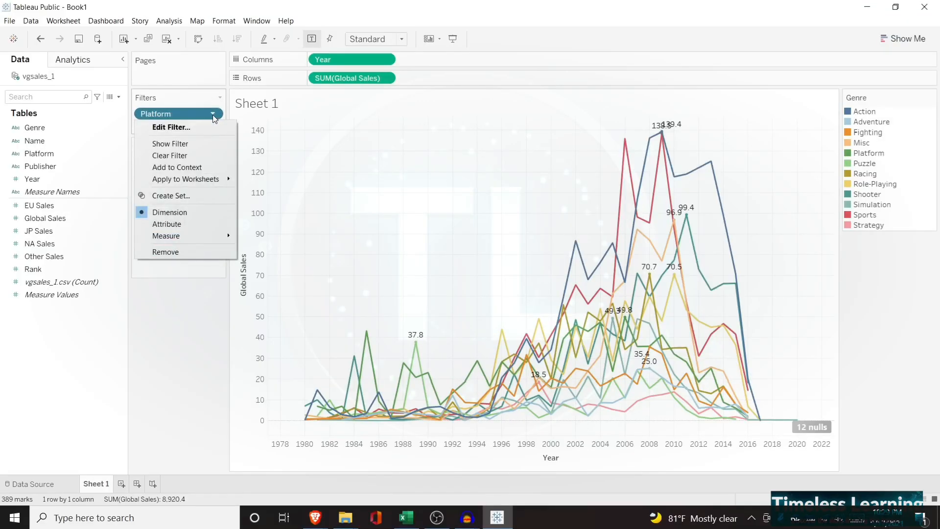
click(197, 146)
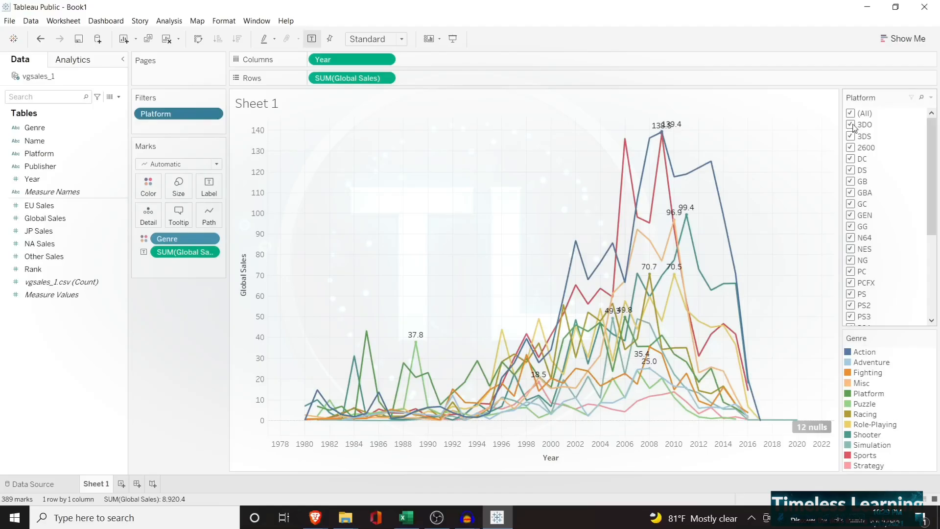
Try excluding PS, PS2, PS3 and PS4 in the Platform filter, and reset it to all values
drag(931, 203, 931, 259)
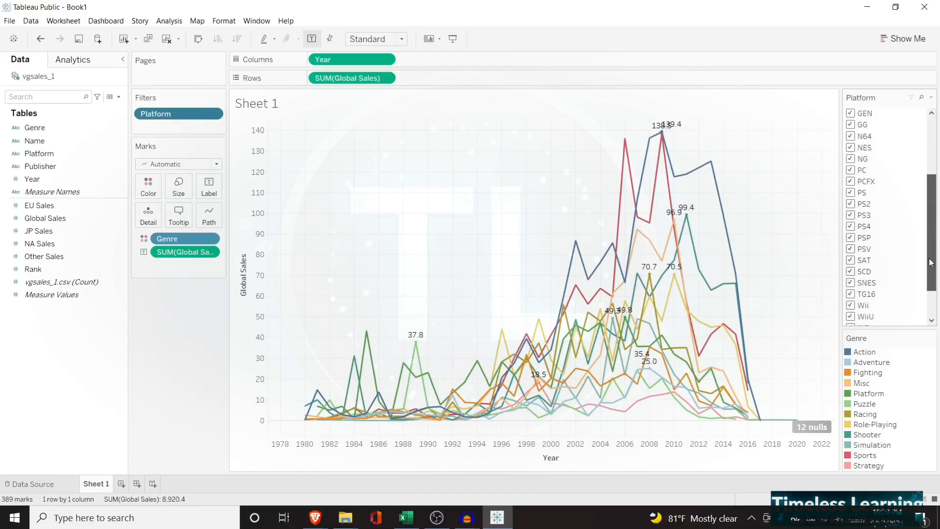
click(851, 193)
click(851, 204)
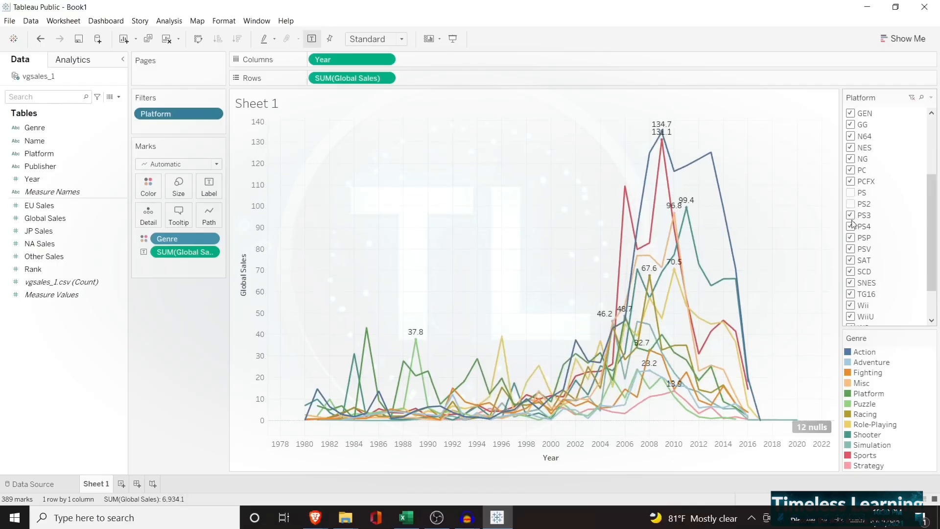
click(852, 216)
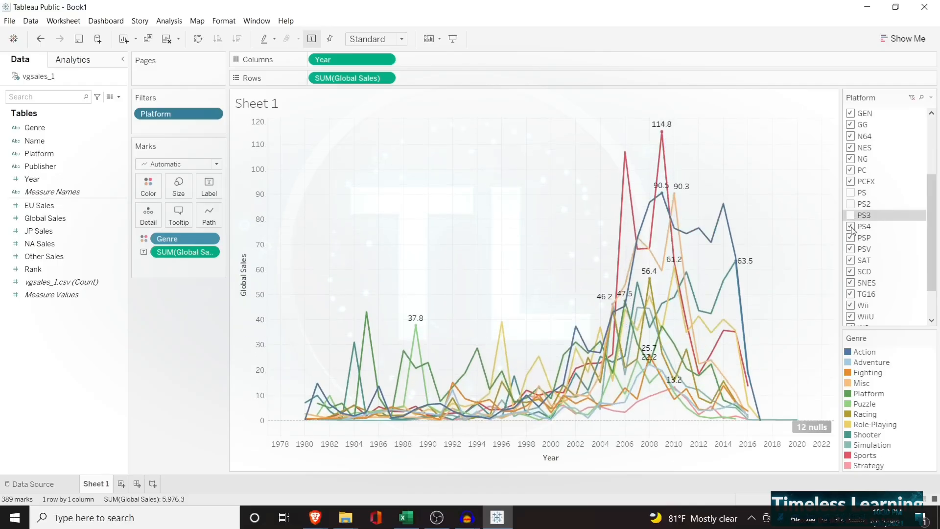
click(851, 227)
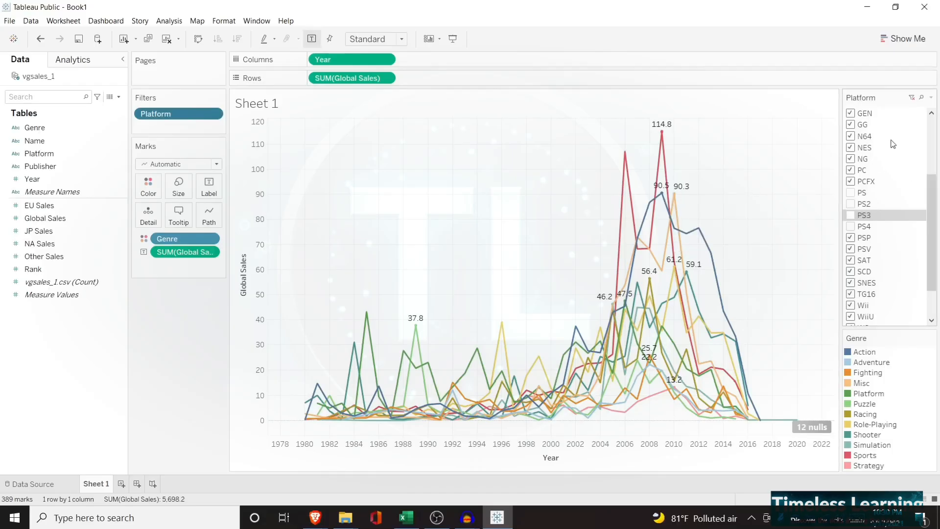
click(913, 98)
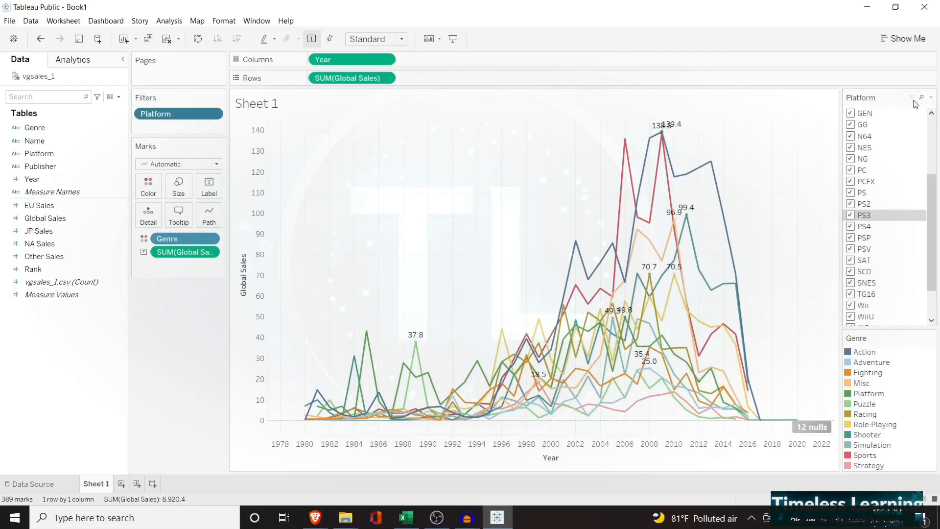
Limit the Platform filter to only PS, PS2, PS3 and PS4, and hide its filter control
scroll(932, 187, up, 5)
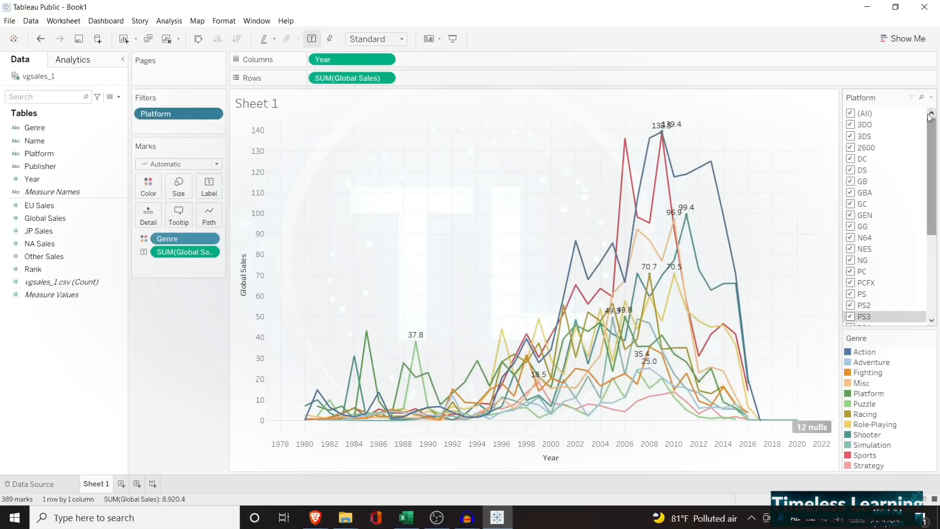
click(851, 114)
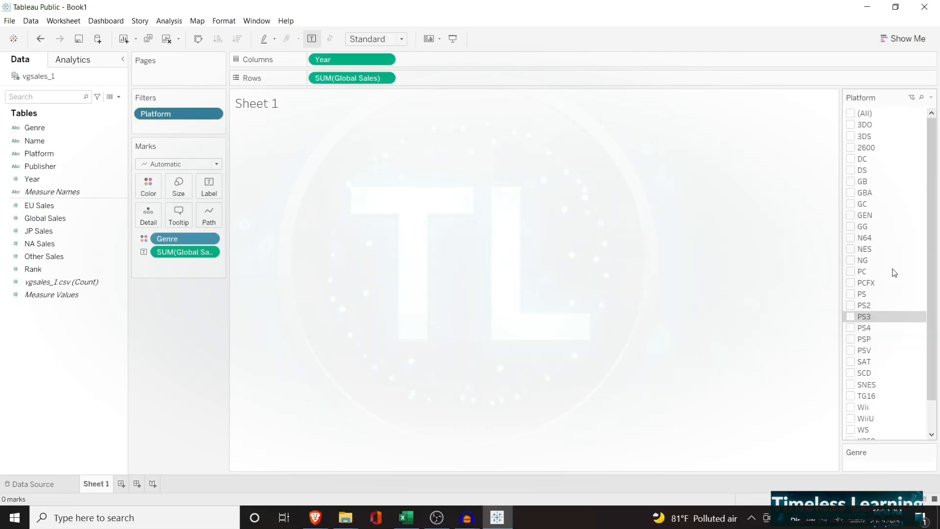
click(853, 329)
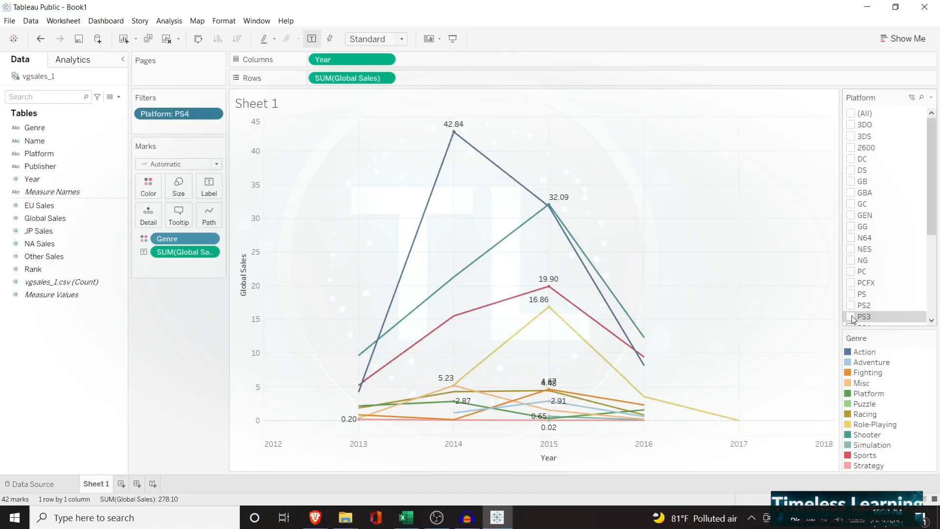
click(851, 317)
click(850, 305)
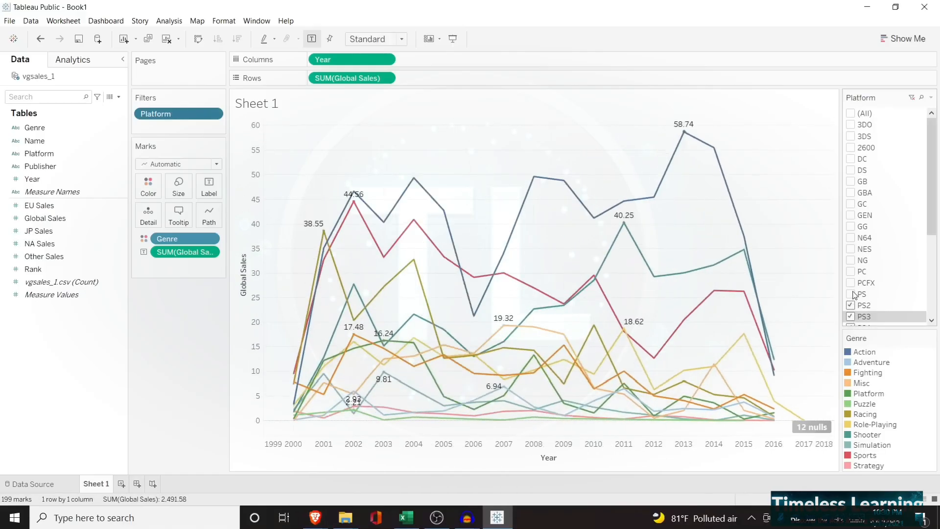
click(850, 294)
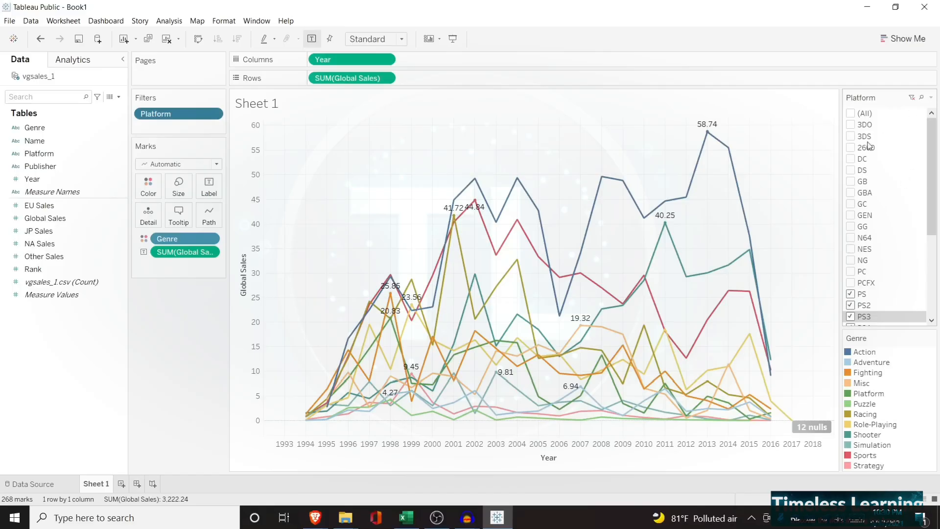
click(215, 116)
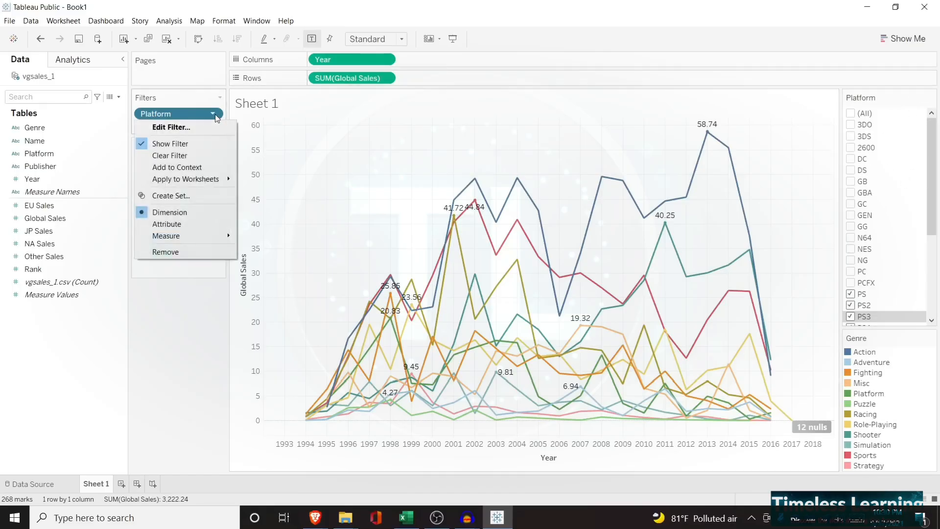
click(177, 142)
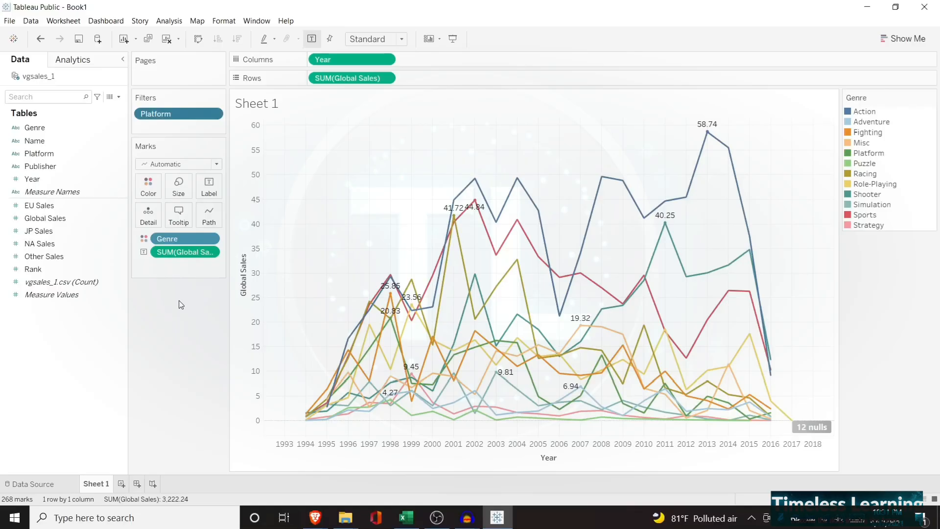
Create a new worksheet with a bar chart of Global Sales by Genre, sorted in descending order
click(121, 484)
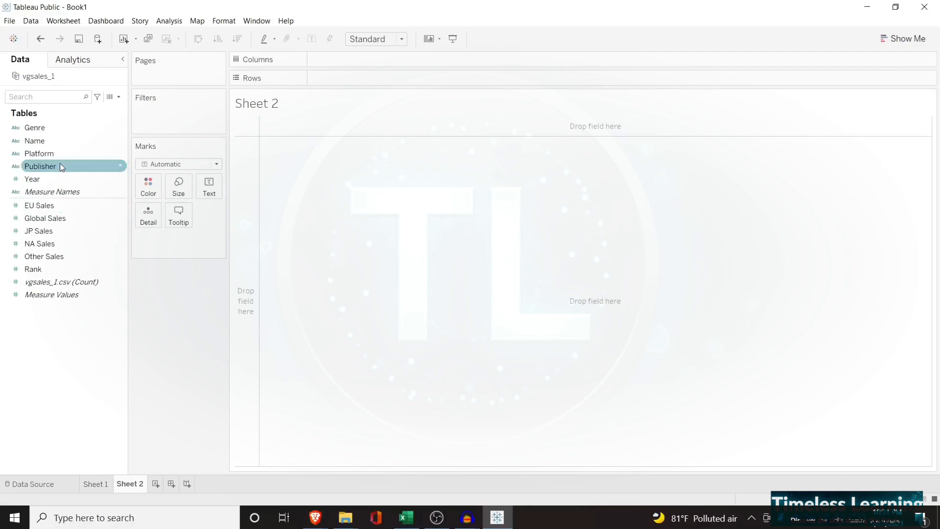
drag(62, 137, 330, 61)
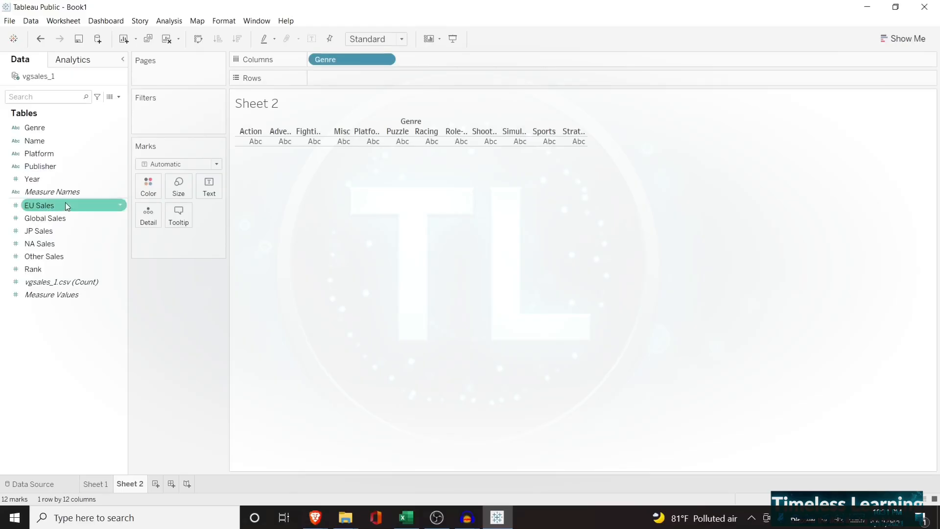
drag(63, 219, 348, 79)
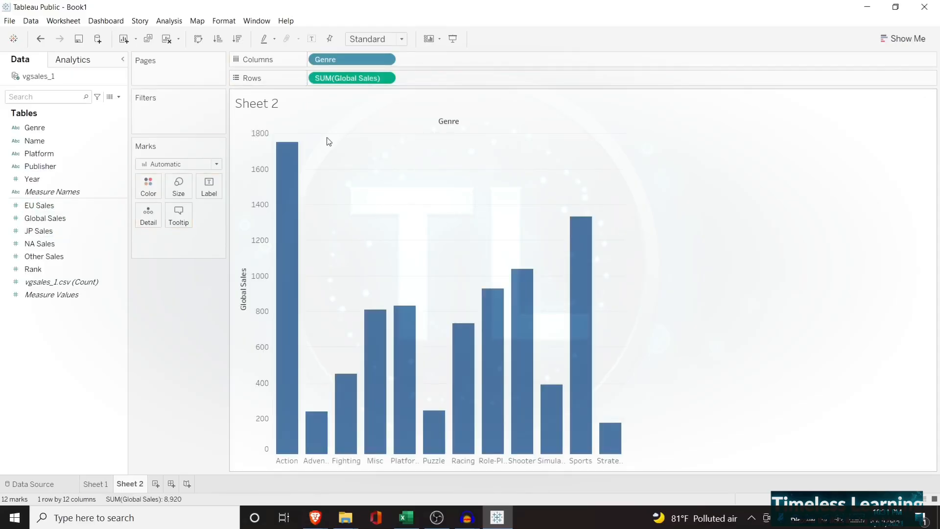
click(239, 47)
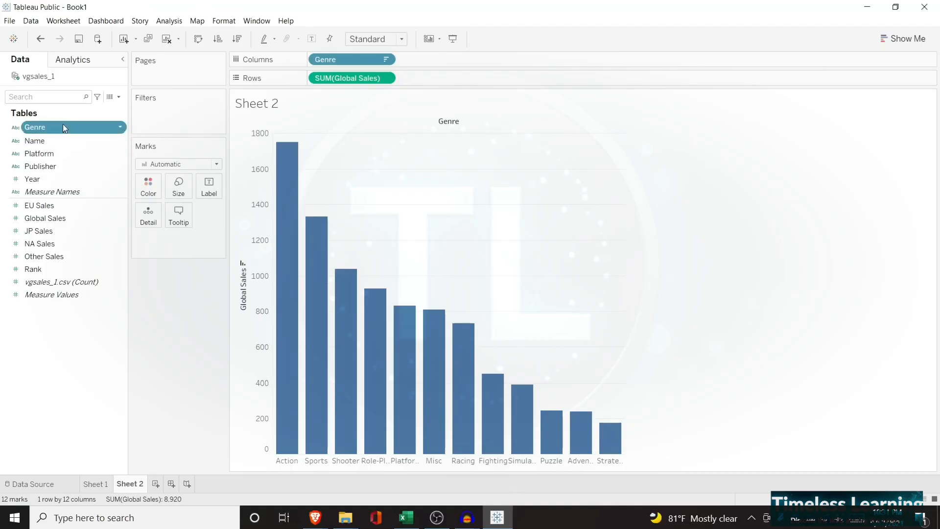
Color the bars on Sheet 2 by Genre
drag(63, 126, 168, 237)
click(144, 238)
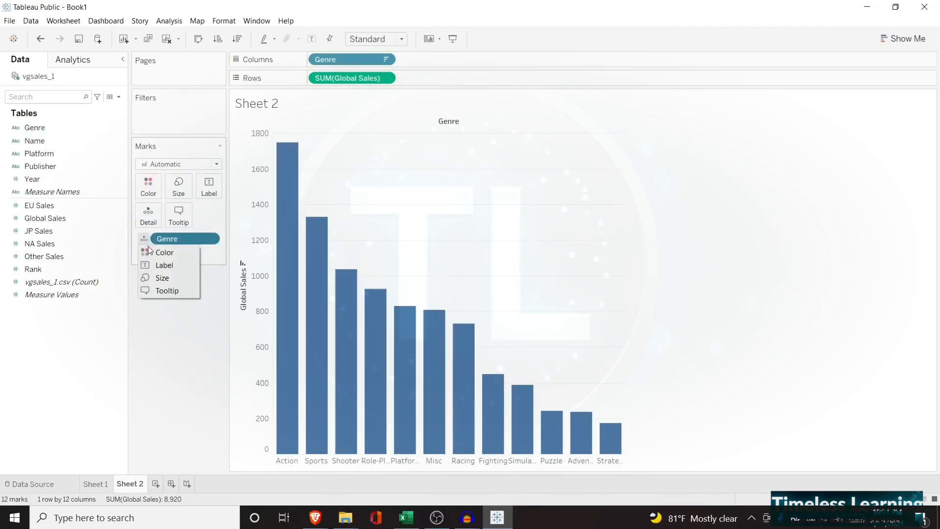
click(149, 250)
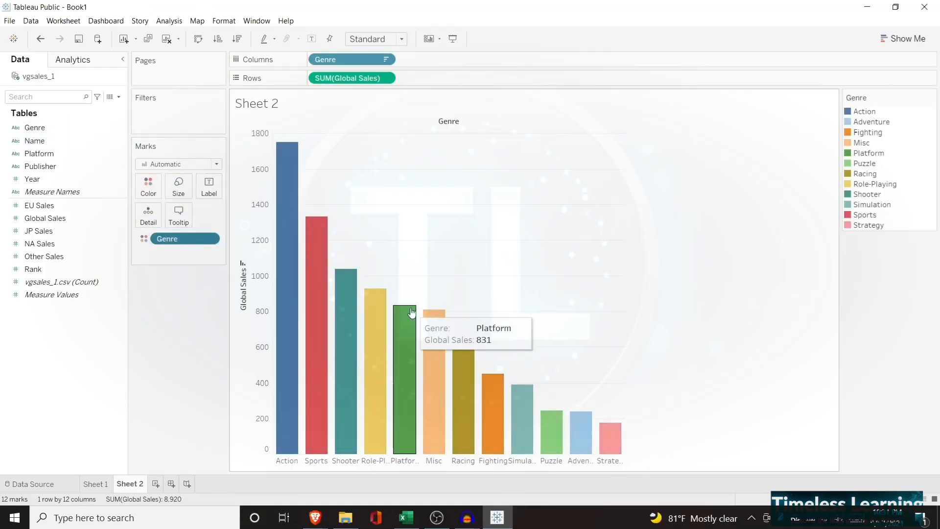
Compare the line chart on Sheet 1 with the genre bar chart on Sheet 2
click(101, 484)
click(129, 484)
click(97, 485)
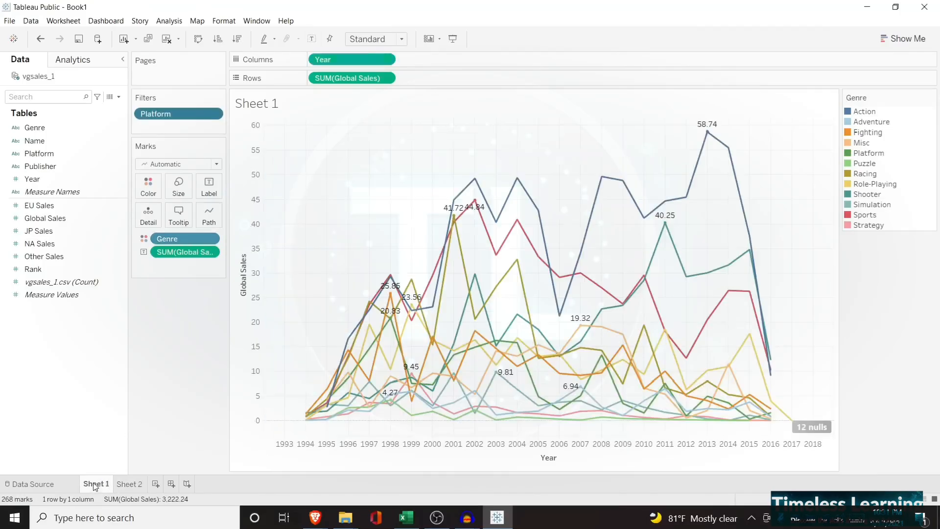
click(129, 484)
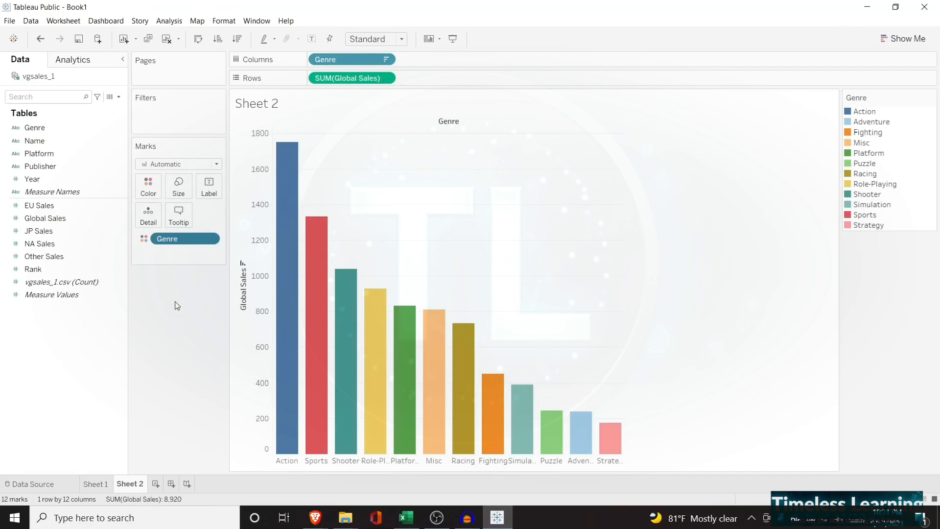
Create a new dashboard and set its size to Automatic
click(171, 484)
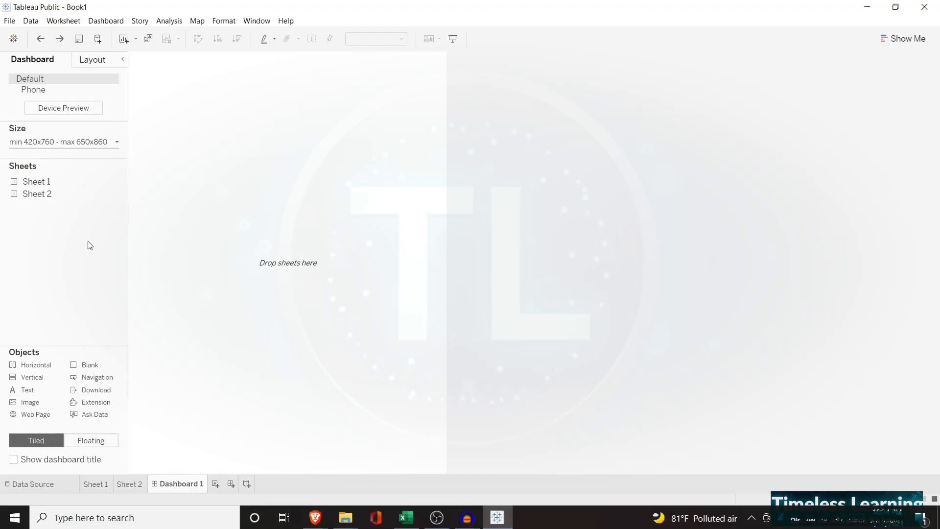
mouse_move(105, 191)
click(117, 143)
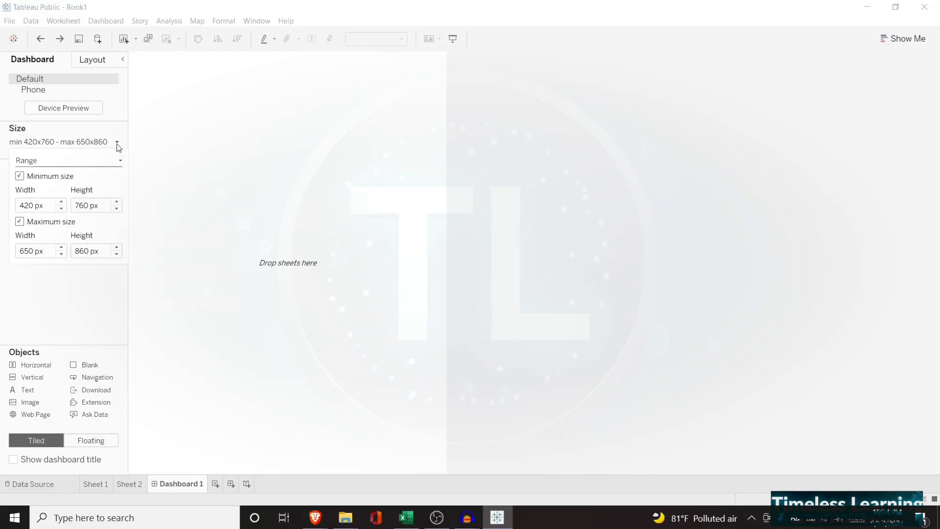
click(97, 163)
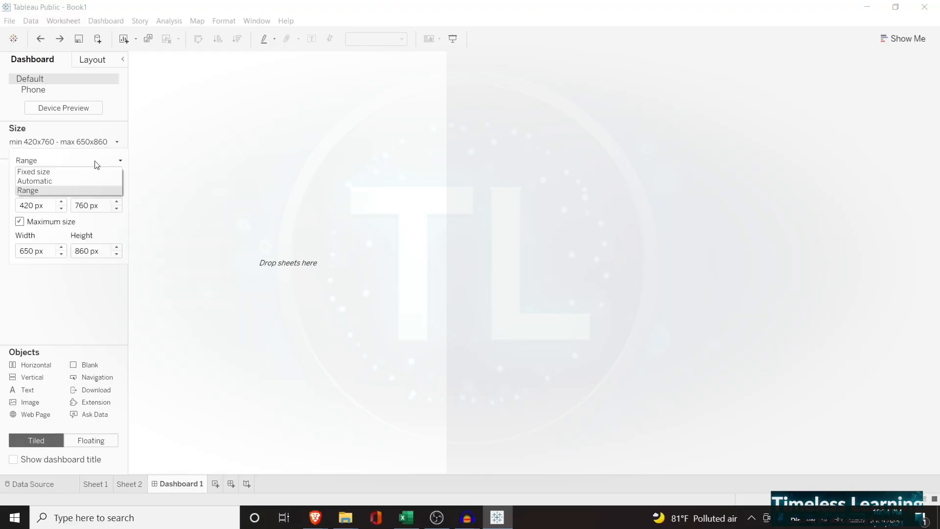
click(70, 180)
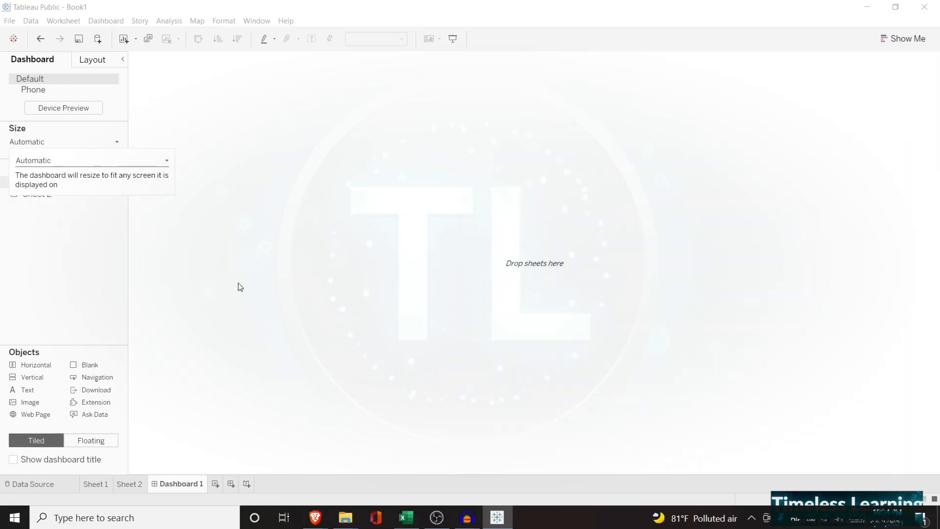
click(104, 291)
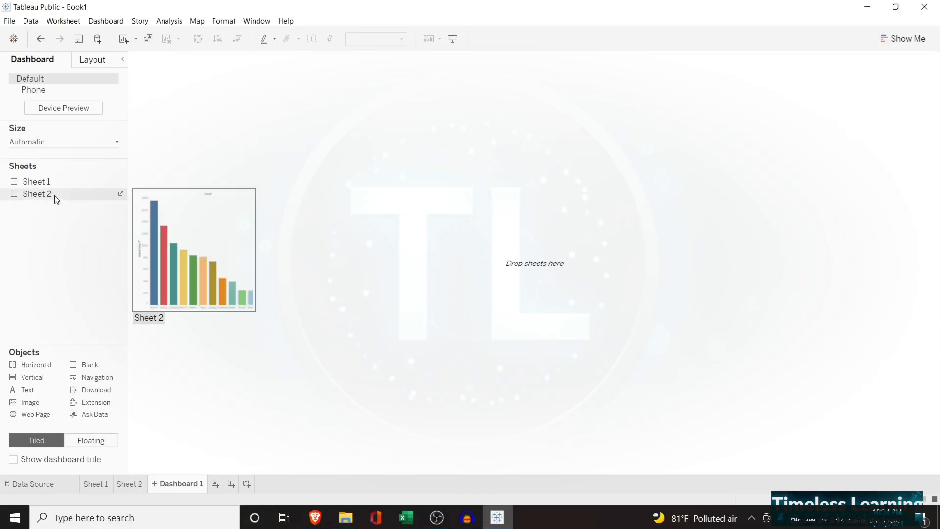
mouse_move(54, 186)
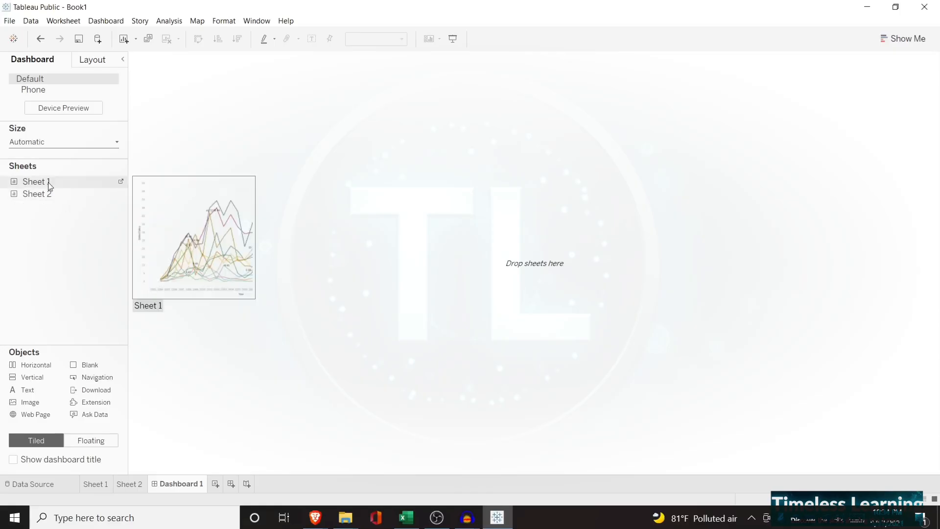
Place Sheet 1 on the dashboard with Sheet 2 above it, and make the Sheet 2 bar chart slightly taller
drag(49, 188, 268, 206)
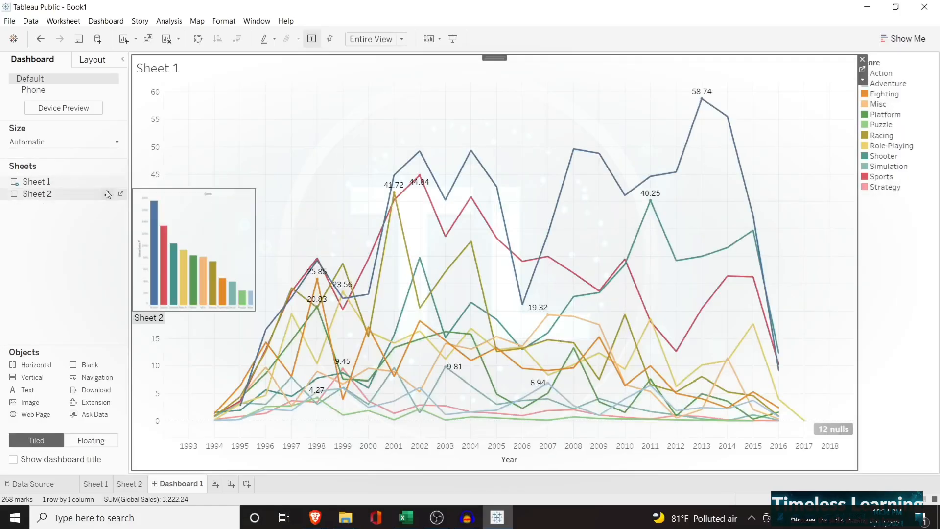
drag(84, 193, 318, 125)
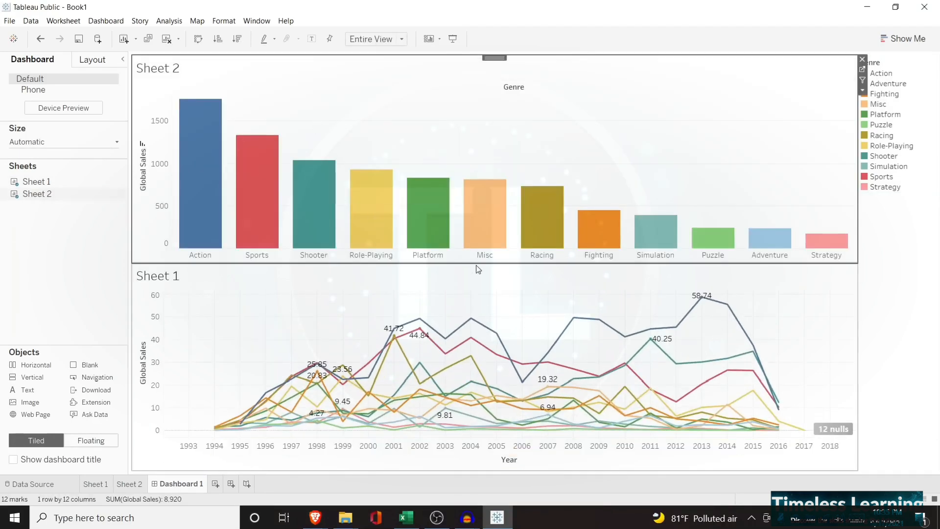
drag(477, 263, 480, 285)
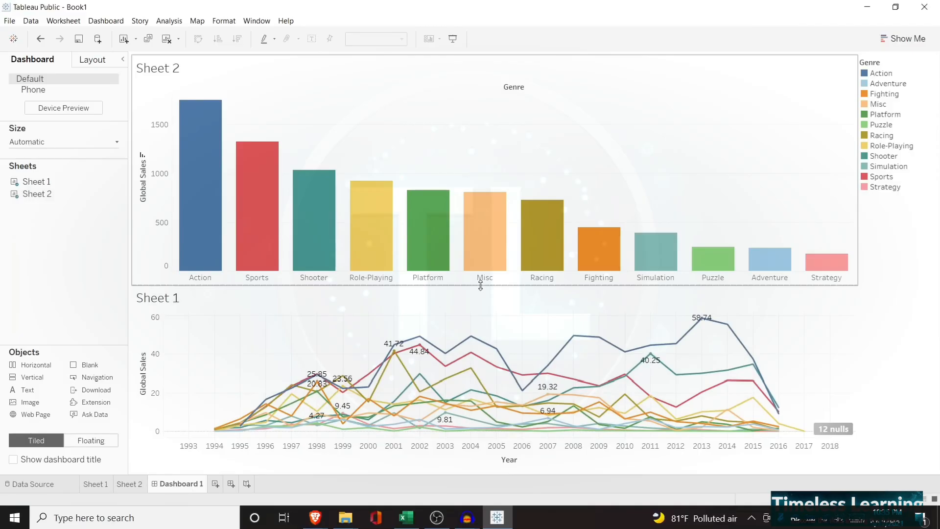
double_click(167, 300)
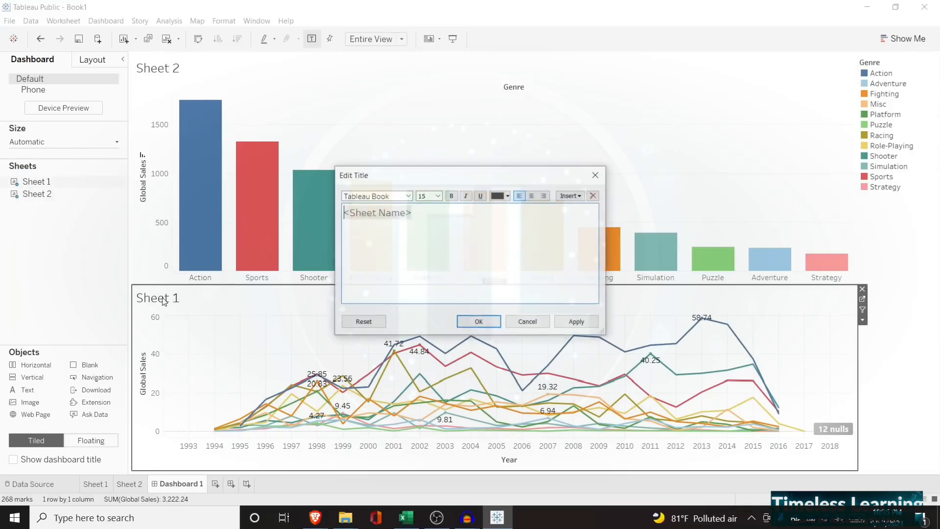
click(433, 216)
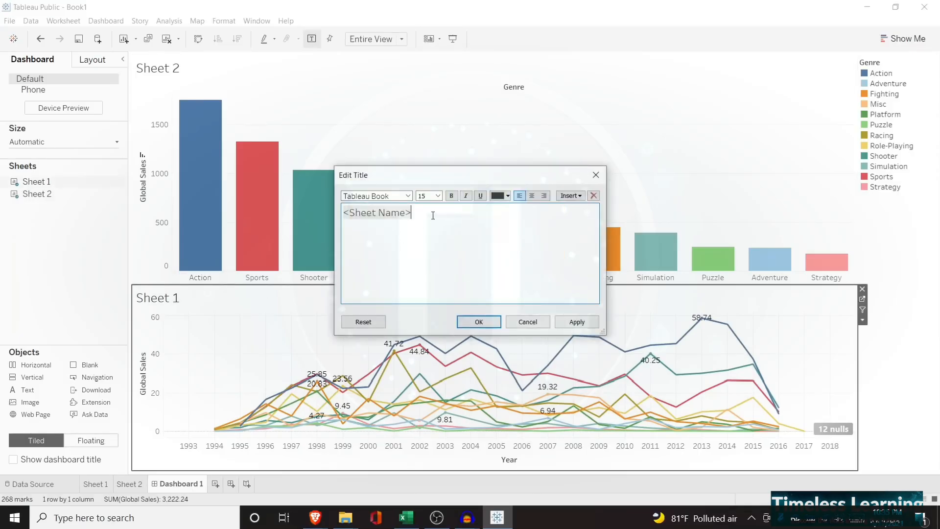
drag(413, 210, 333, 216)
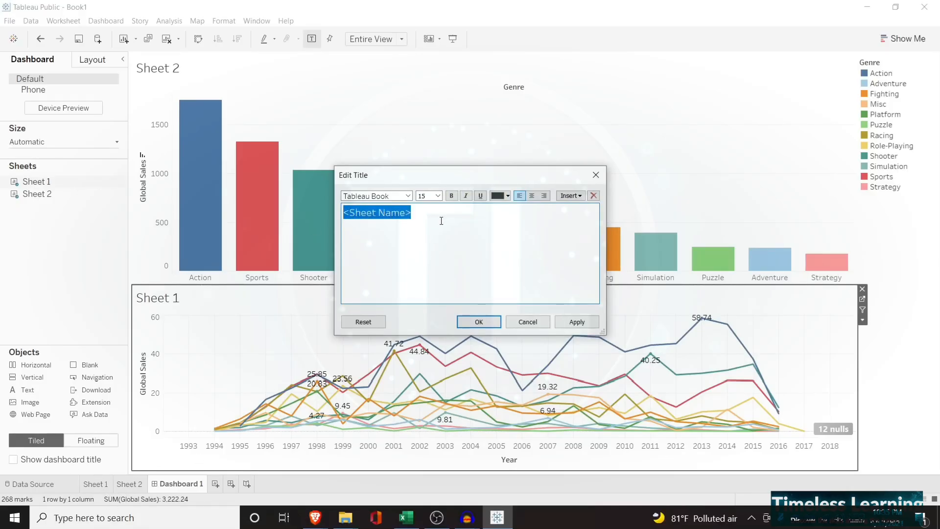
click(527, 325)
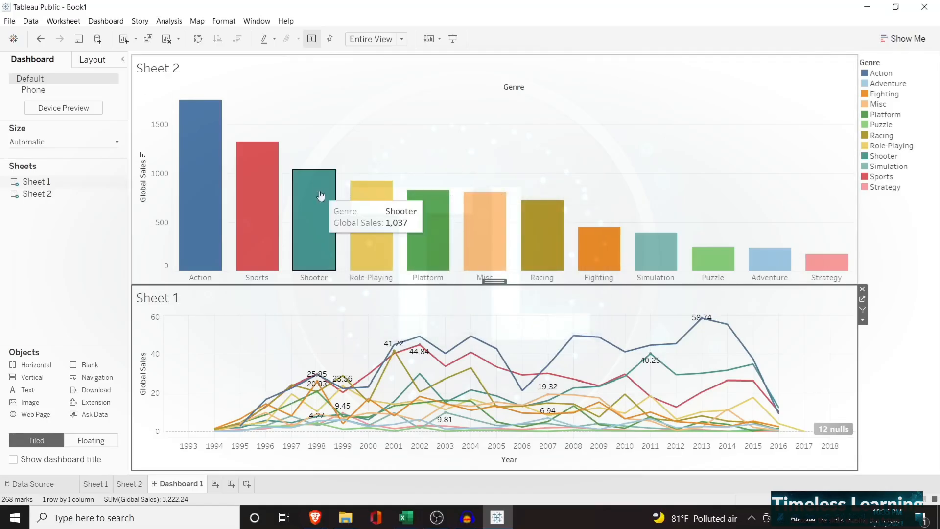